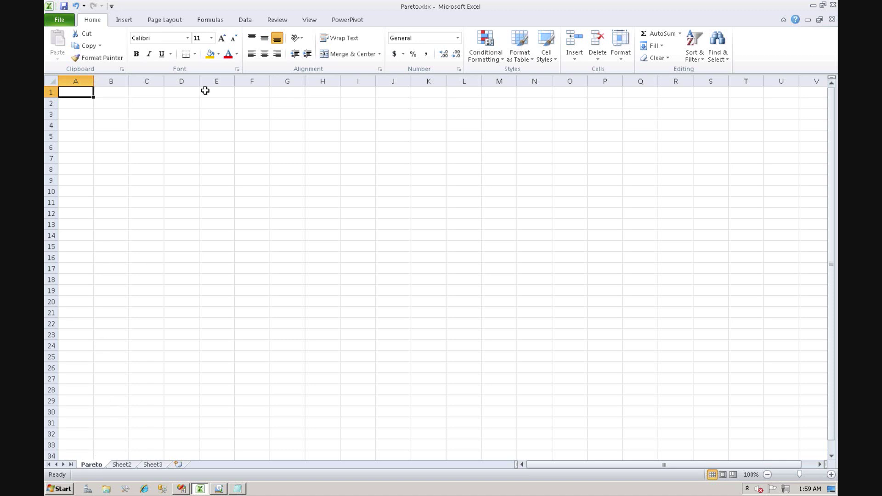
Step: Open the bi2010 Adventure Works DW 2008R2 Adventure Works connection as a PivotChart and PivotTable Report
left_click(246, 20)
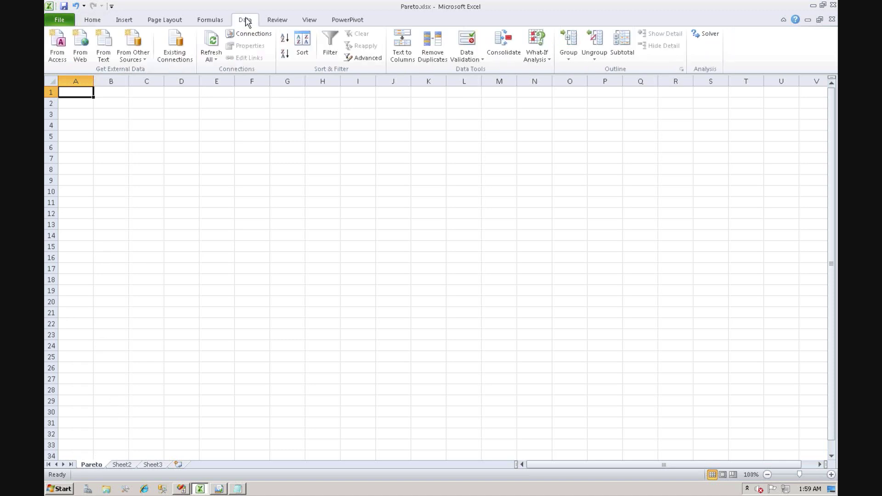
left_click(174, 45)
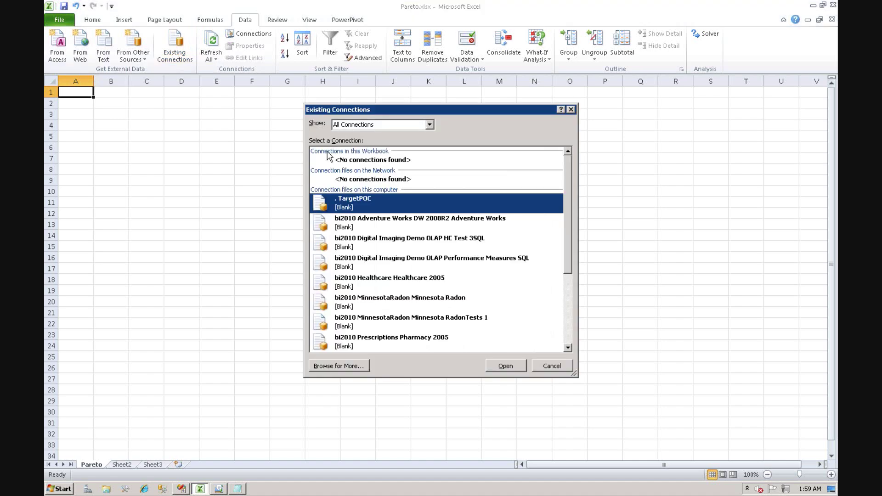
left_click(386, 221)
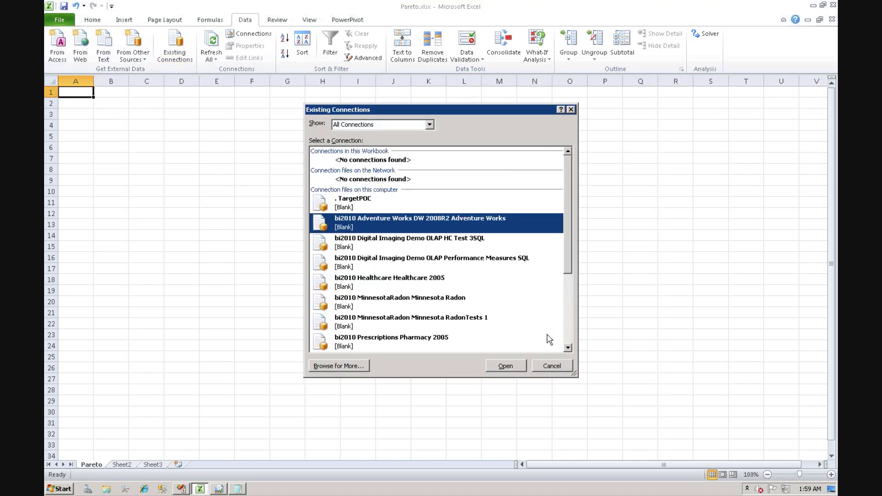
left_click(499, 368)
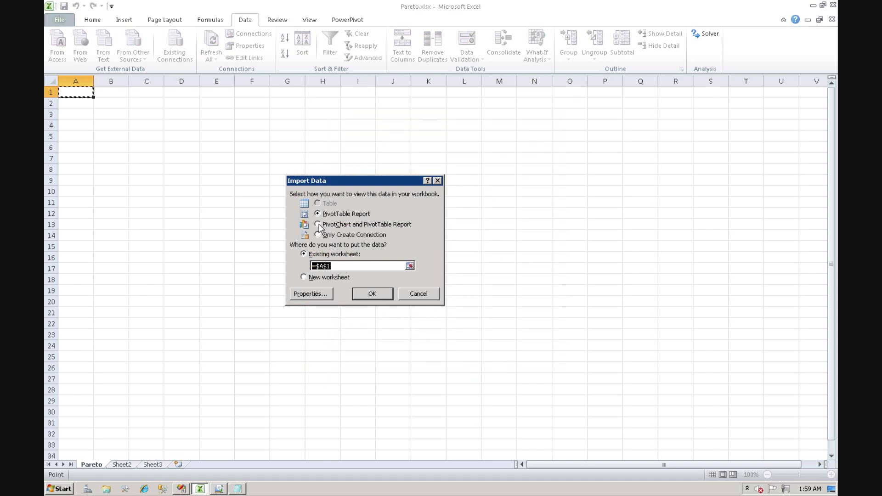
left_click(318, 225)
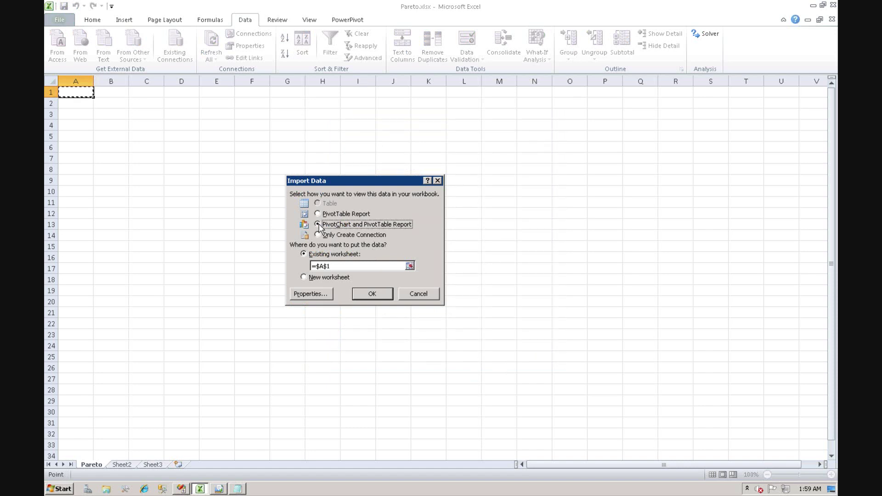
Step: Import the cube data at $A$1 and add Internet Order Quantity to the values
left_click(374, 293)
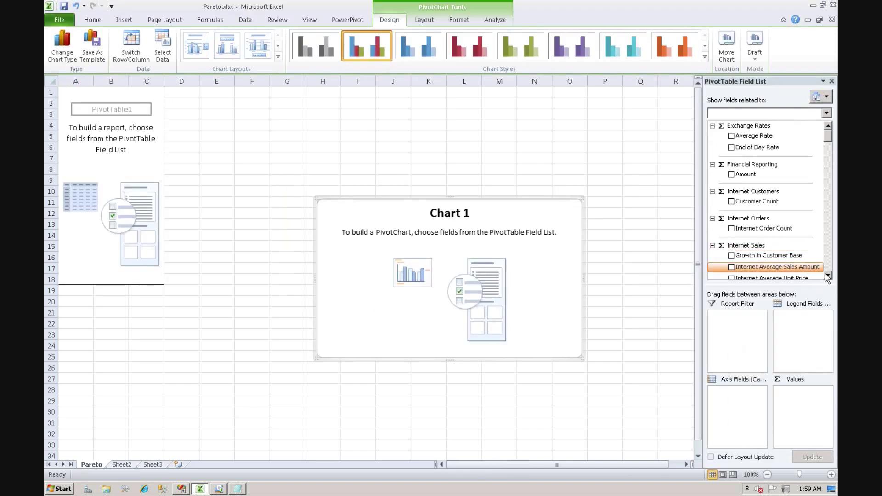
left_click_drag(829, 275, 828, 276)
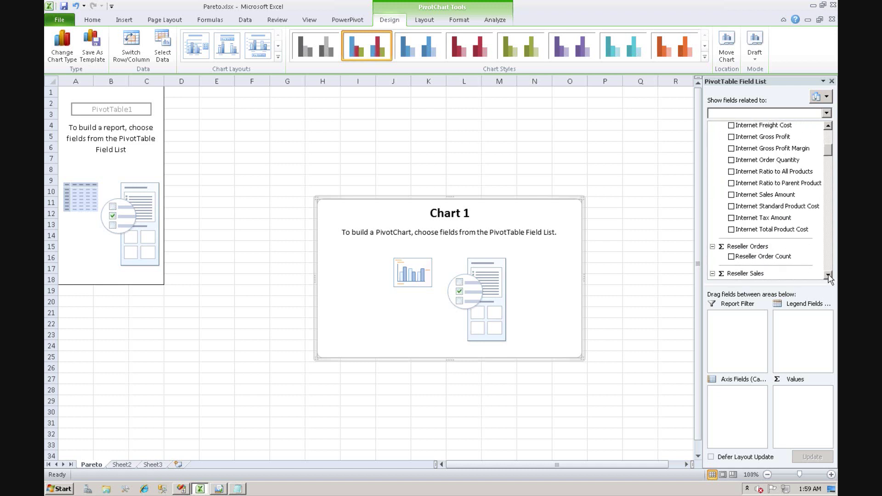
left_click(829, 125)
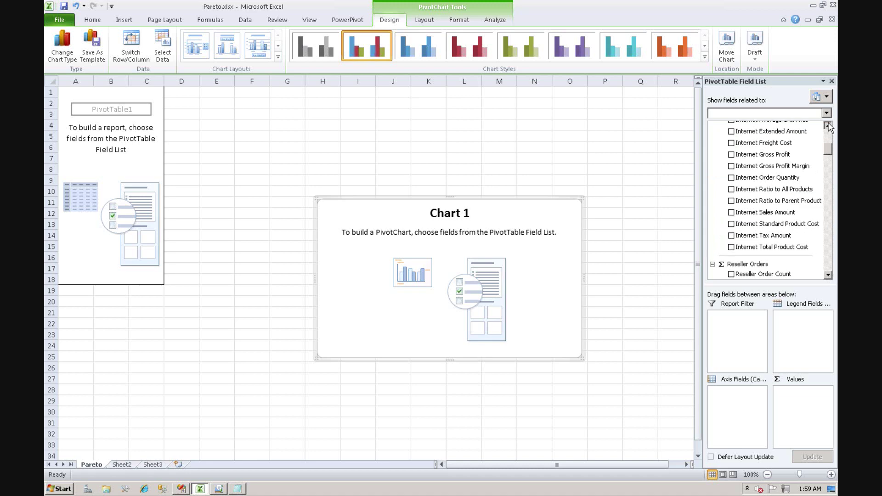
left_click(829, 126)
left_click(829, 125)
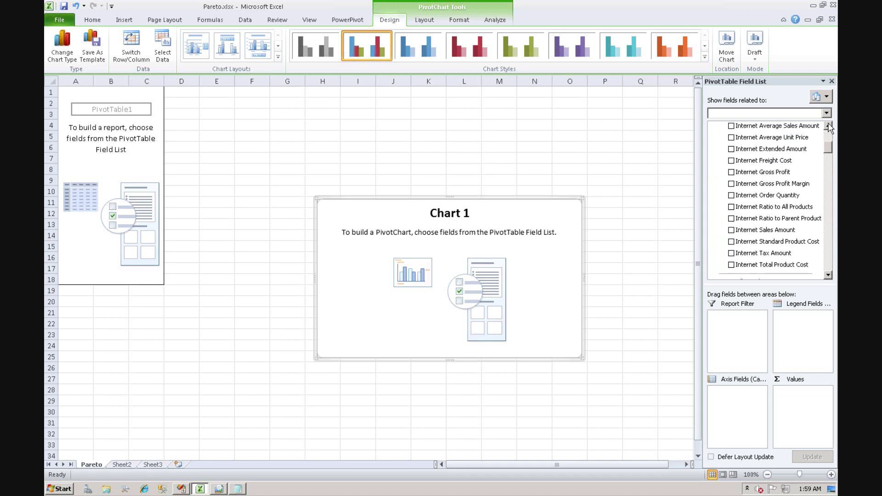
left_click(731, 196)
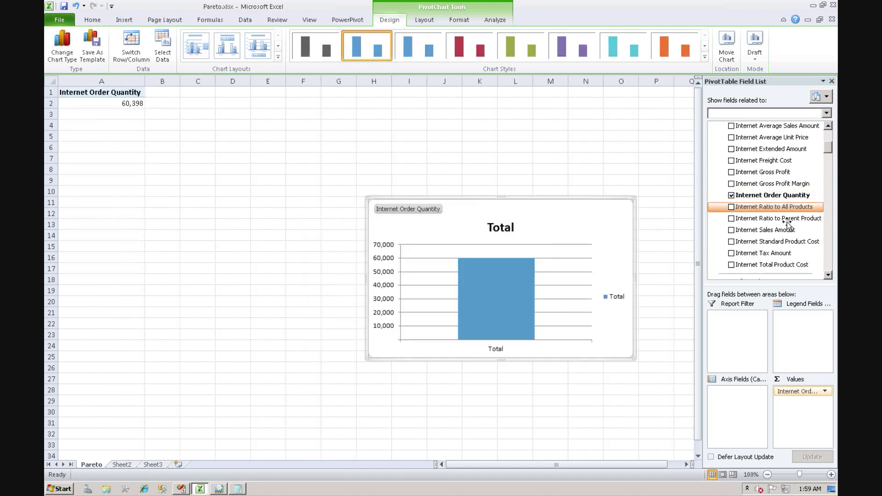
Step: Add InternetOrderQuantity2 as a second value alongside Internet Order Quantity
left_click(828, 275)
left_click(829, 275)
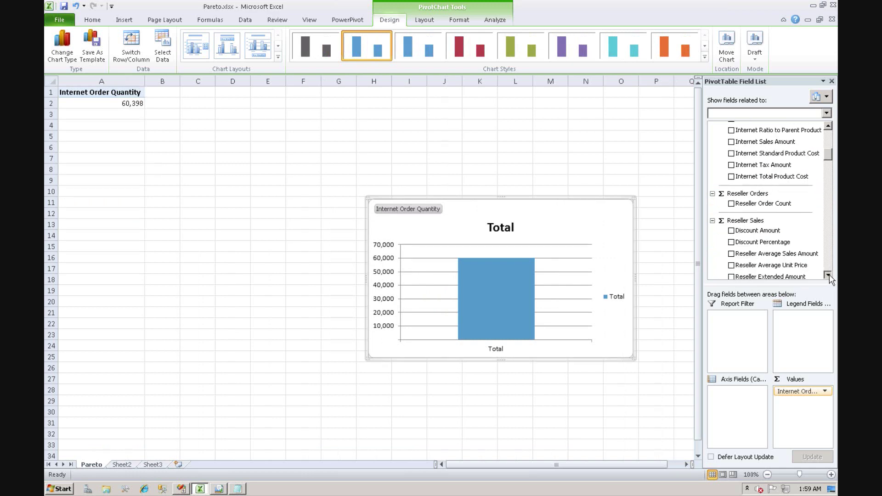
left_click(828, 274)
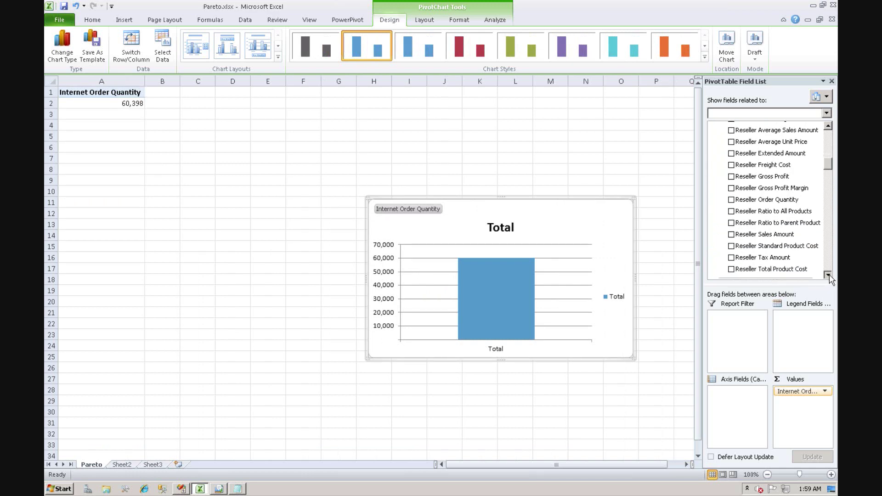
left_click(828, 275)
left_click(828, 275)
left_click(828, 274)
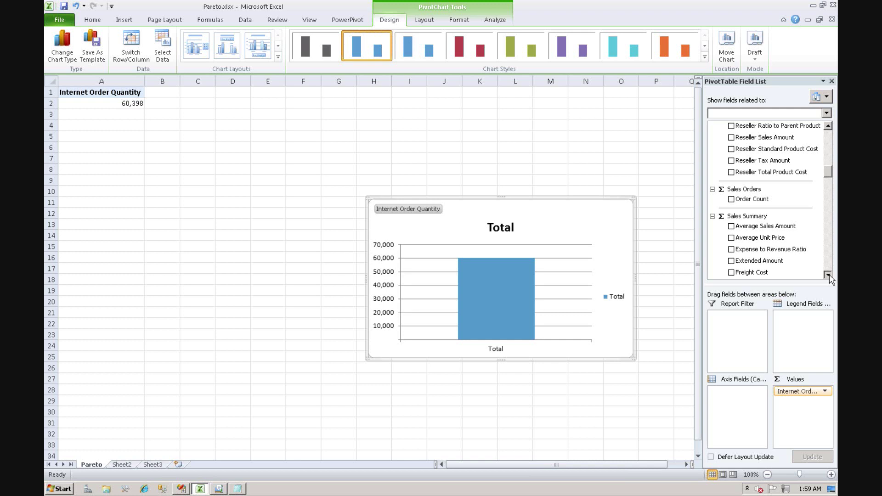
left_click(828, 274)
left_click(829, 274)
left_click(829, 274)
left_click(828, 275)
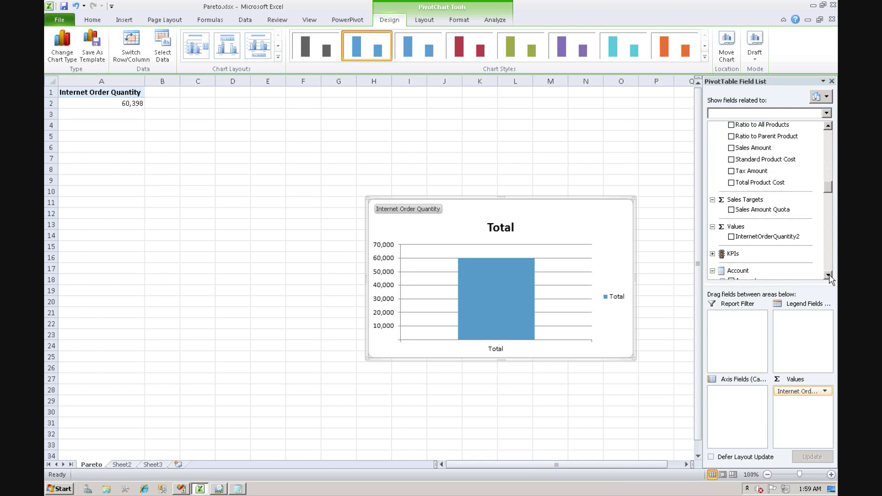
left_click(730, 237)
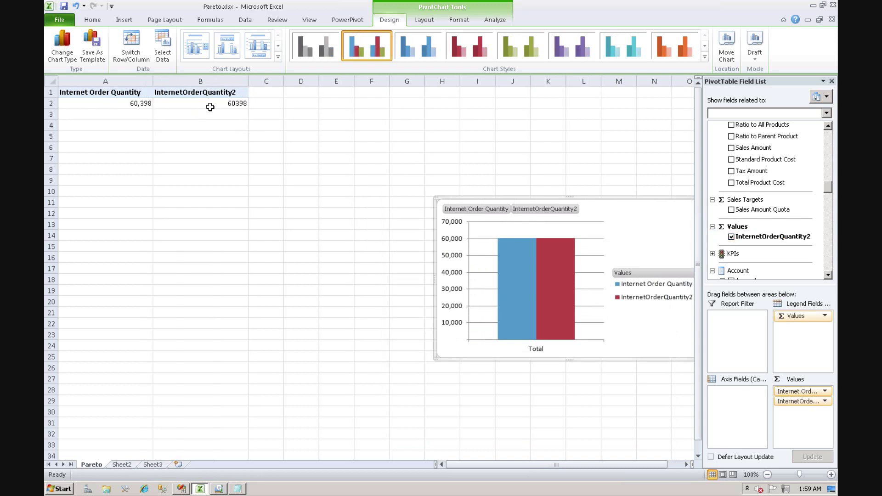
mouse_move(225, 105)
Step: In Visual Studio, select the InternetOrderQuantity2 calculation expression, [Measures].[Internet Order Quantity]
left_click(180, 490)
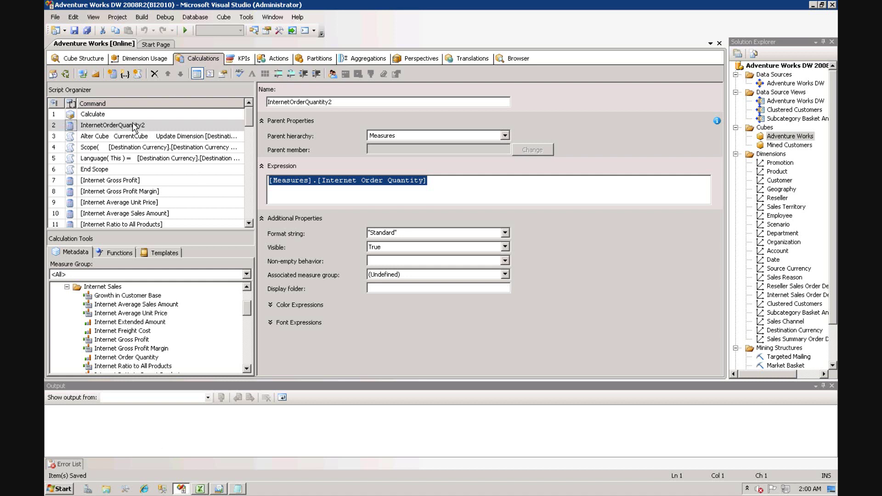
left_click(323, 179)
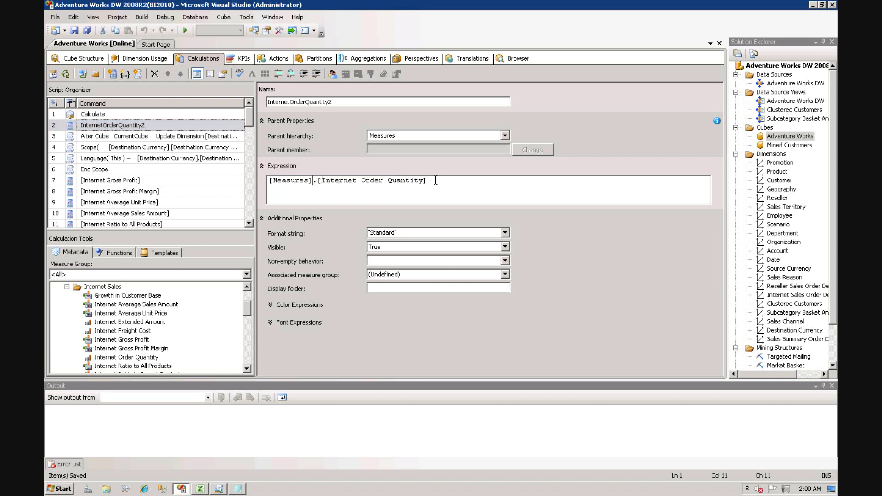
left_click_drag(428, 180, 260, 191)
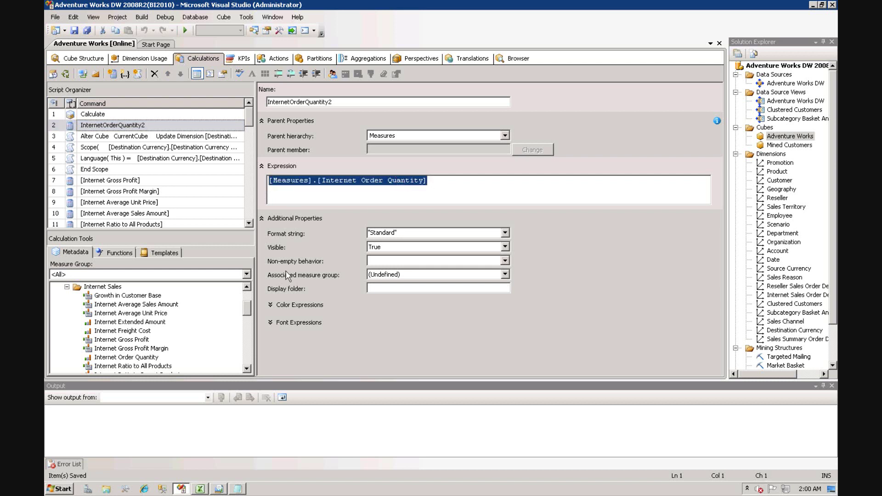
Step: Back in Excel, put the customer Location field State-Province on the chart axis
left_click(203, 490)
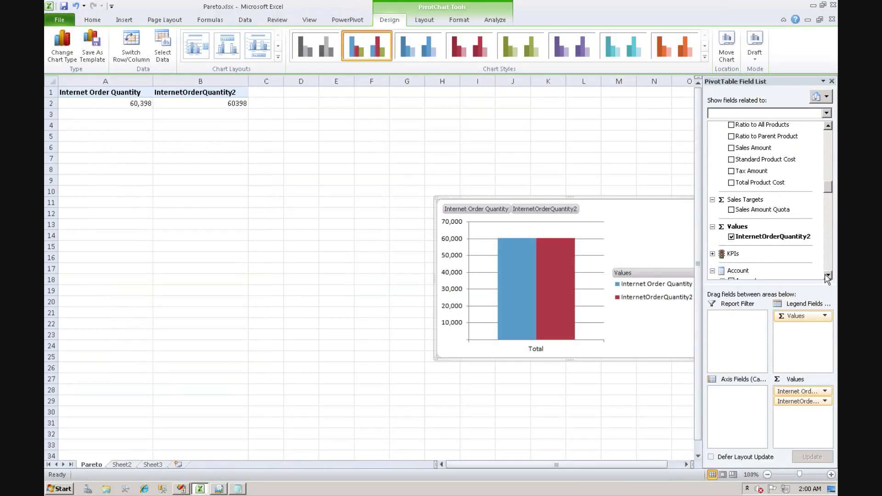
left_click(827, 276)
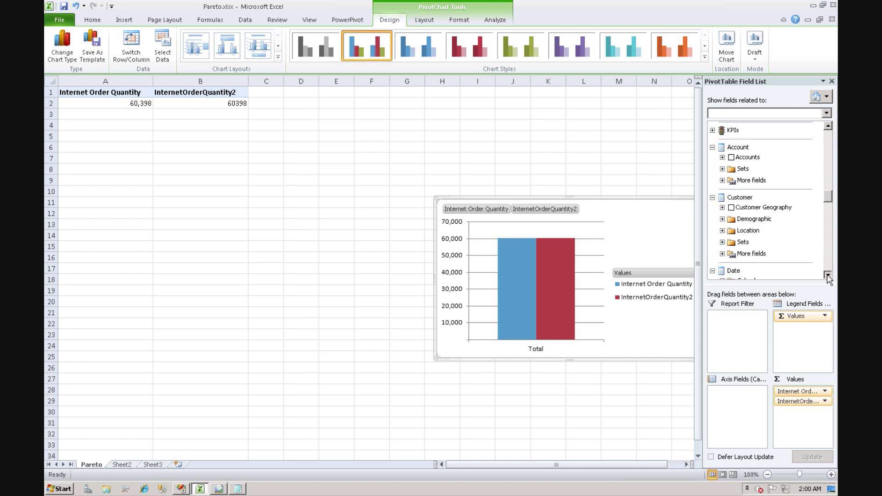
left_click(827, 276)
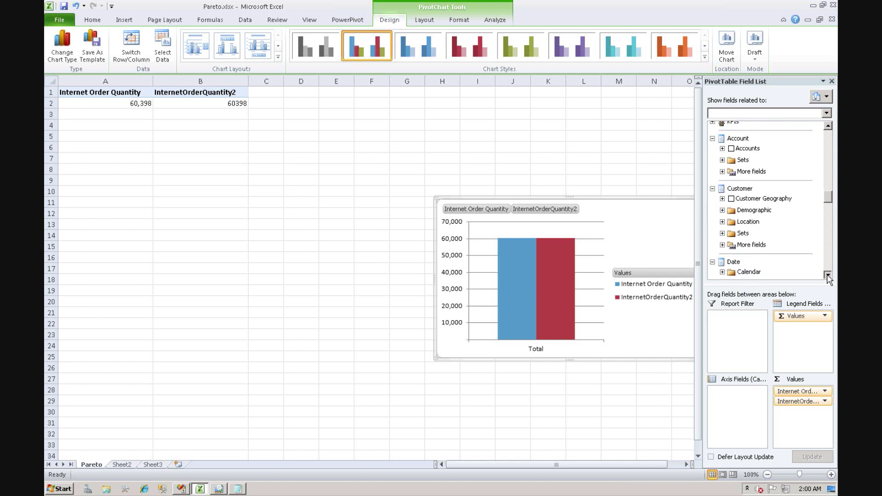
left_click(722, 211)
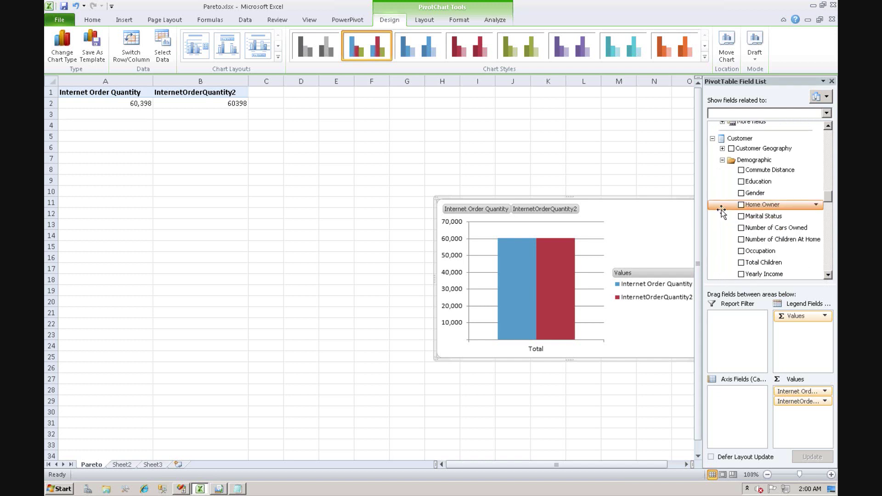
left_click(721, 160)
left_click(722, 171)
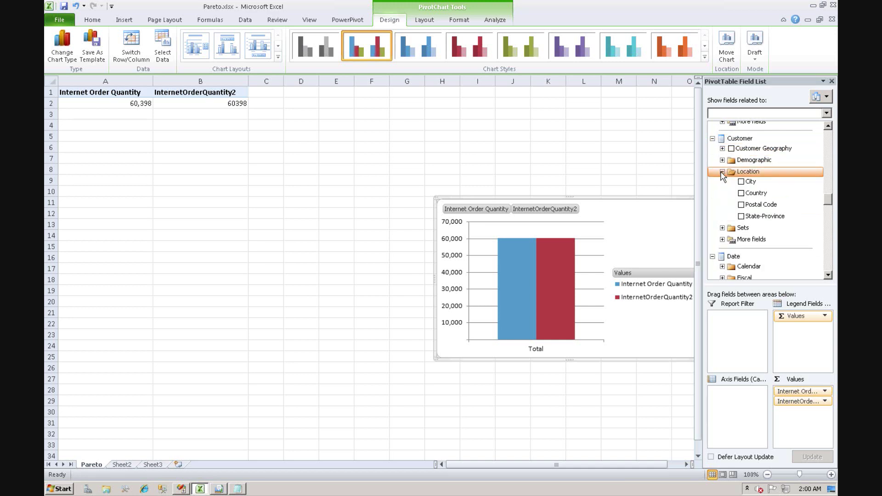
left_click(741, 216)
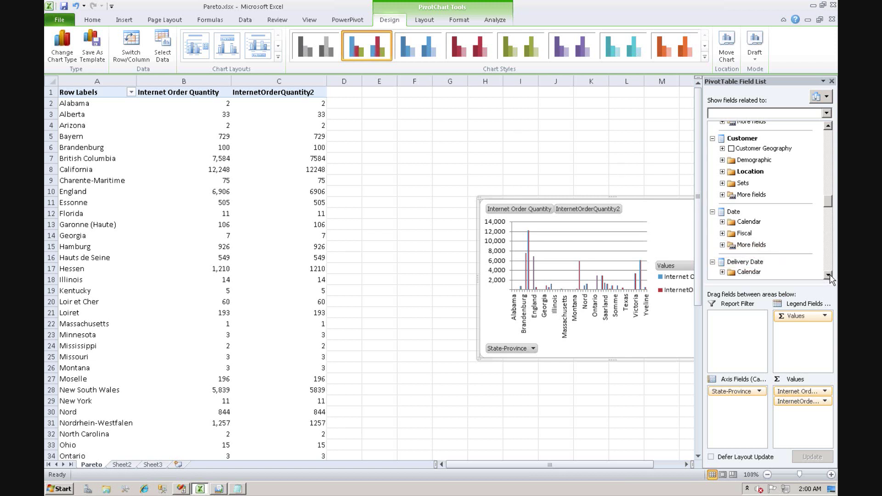
Step: Add Date.Calendar and move it into the Report Filter area, showing All Periods
left_click(722, 222)
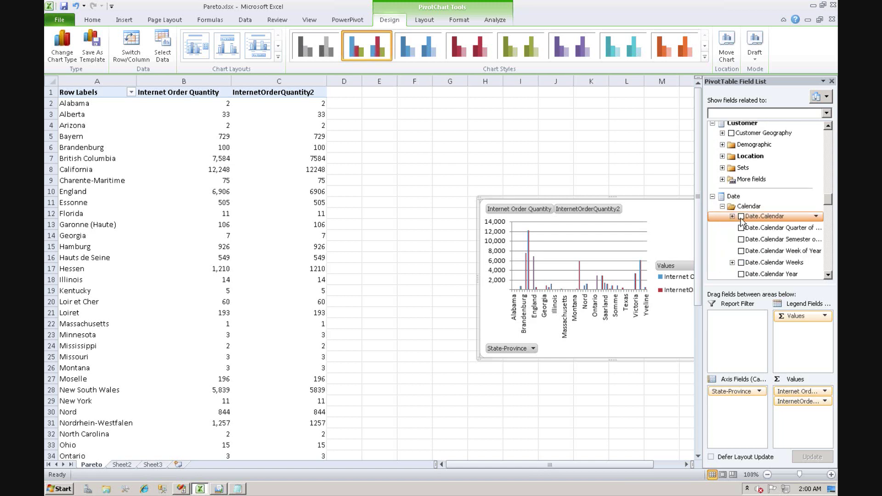
left_click(741, 217)
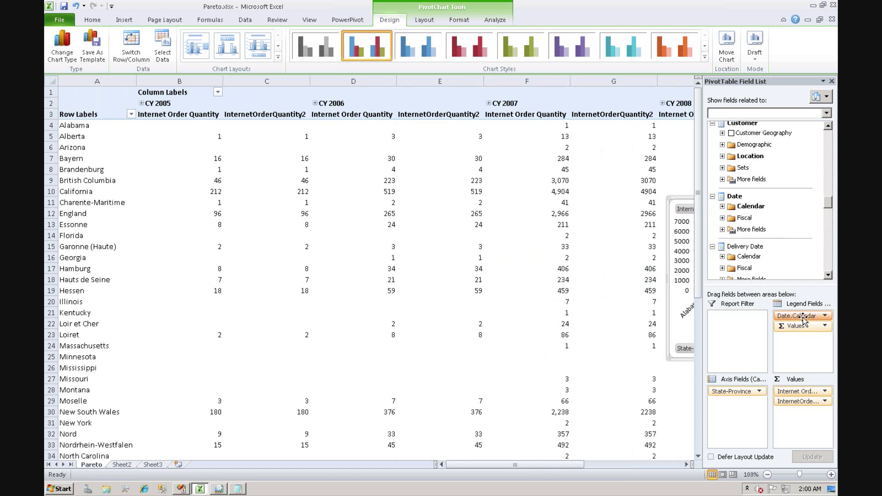
left_click_drag(802, 320, 733, 319)
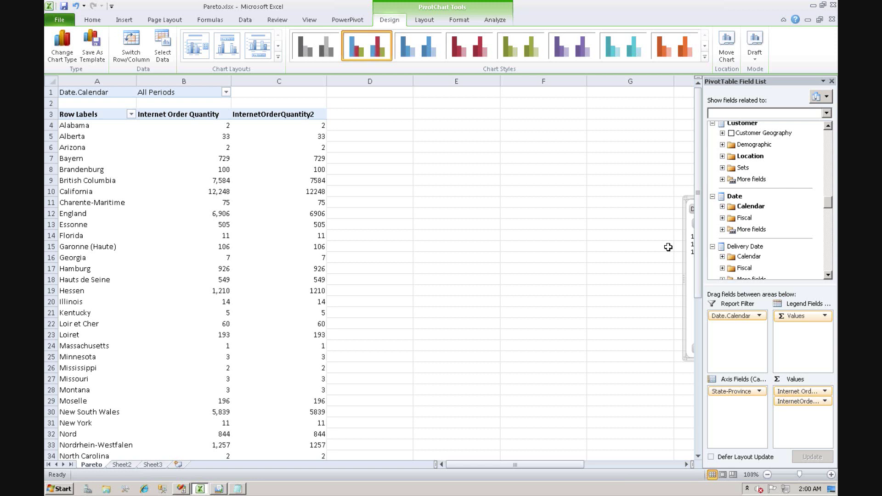
Step: Move the PivotChart beside the table over columns D–G and adjust its width and height
left_click_drag(686, 238, 397, 194)
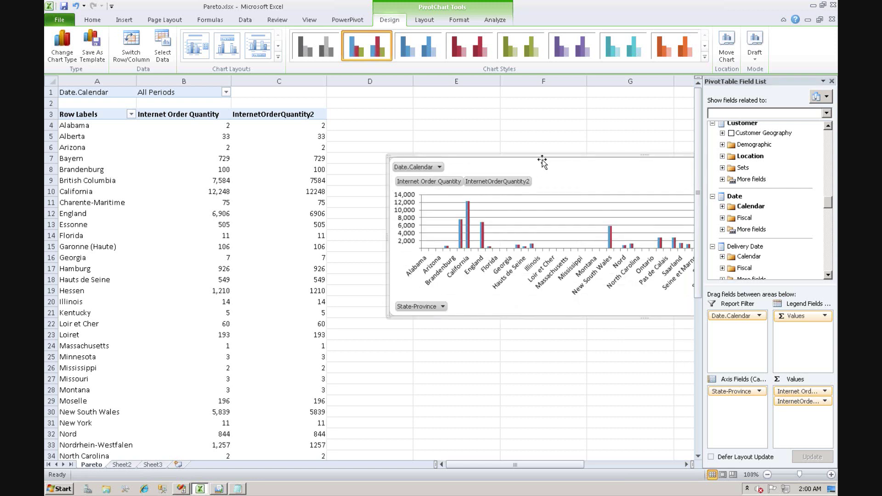
left_click_drag(540, 158, 331, 108)
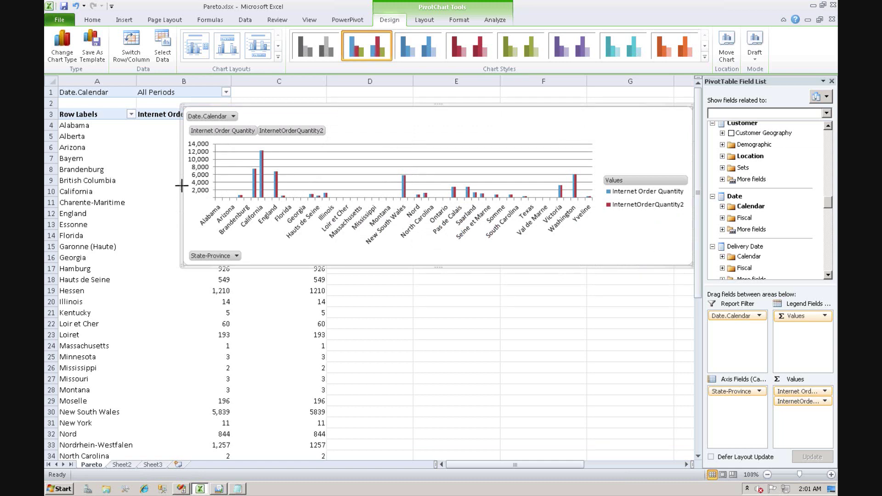
left_click_drag(181, 186, 347, 193)
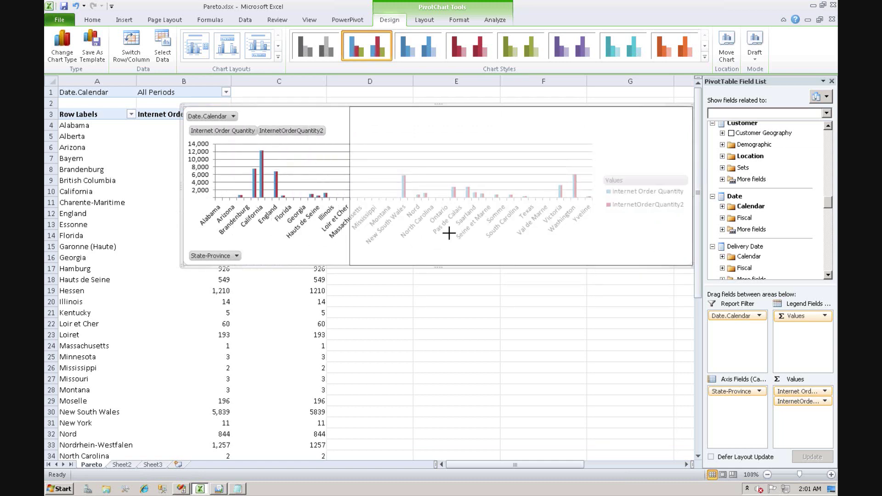
left_click_drag(521, 261, 522, 317)
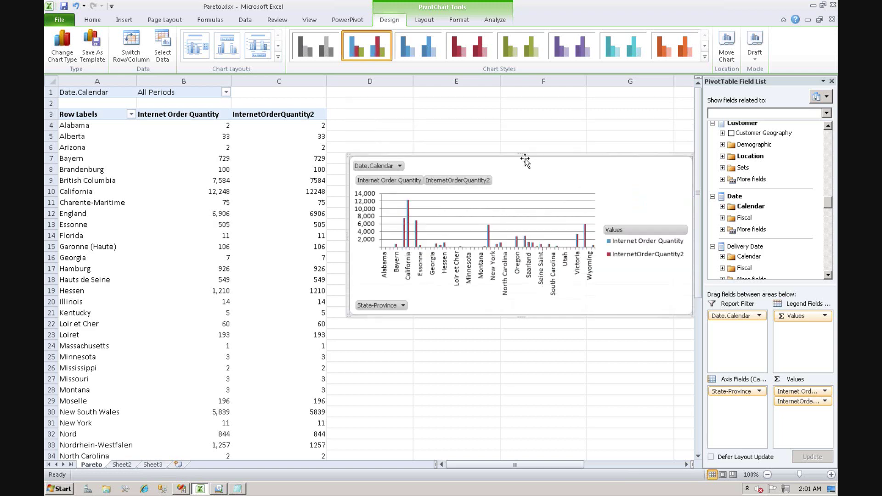
left_click_drag(523, 155, 522, 118)
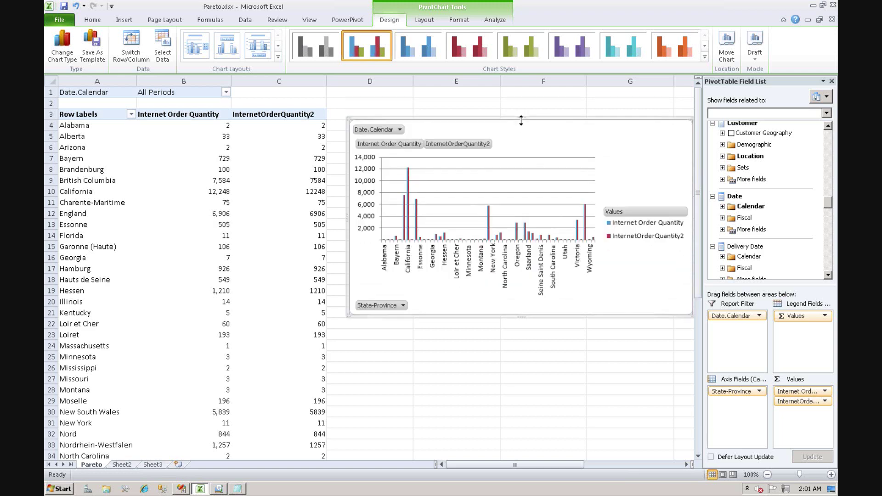
Step: Stretch the chart taller and sort State-Province descending by Internet Order Quantity
left_click_drag(521, 316, 526, 411)
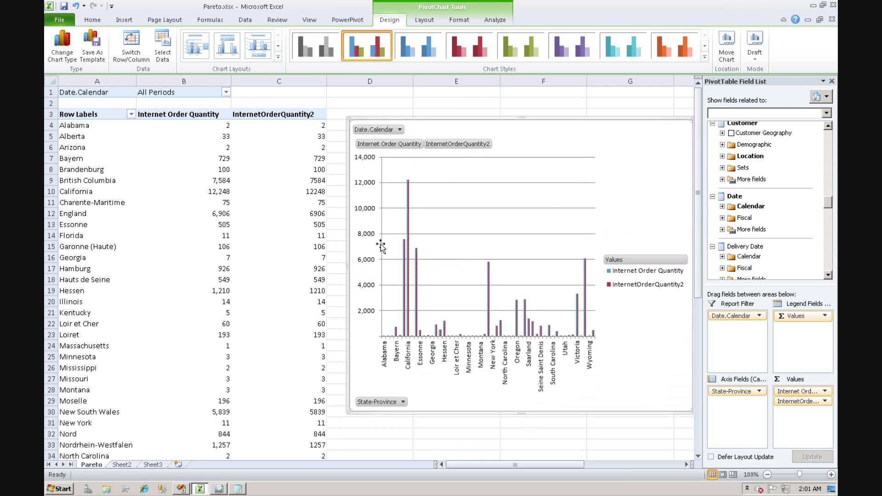
left_click(131, 113)
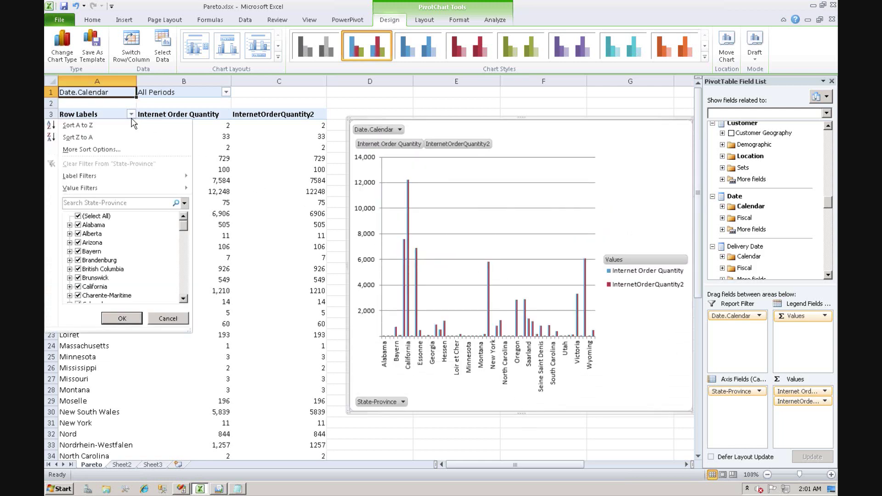
left_click(113, 149)
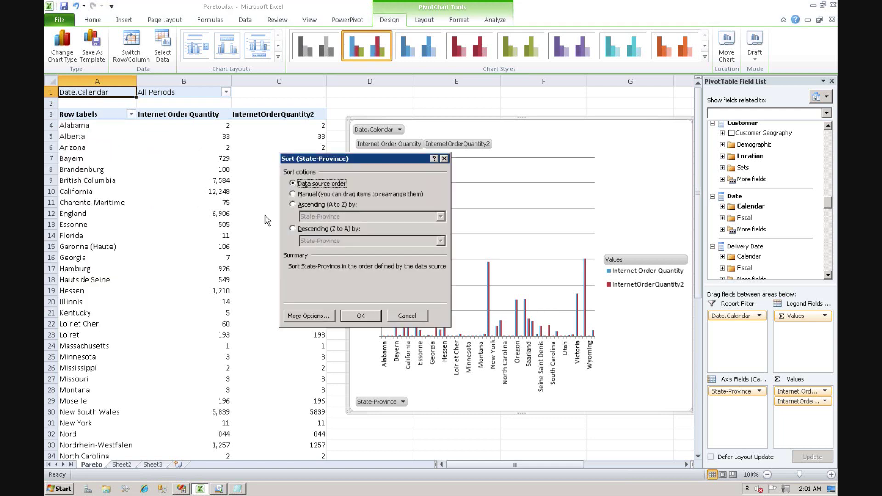
left_click(293, 229)
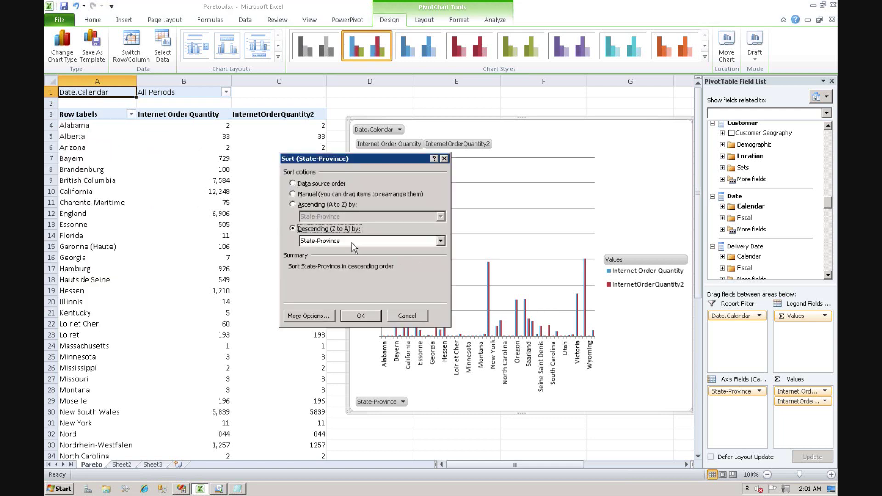
left_click(440, 241)
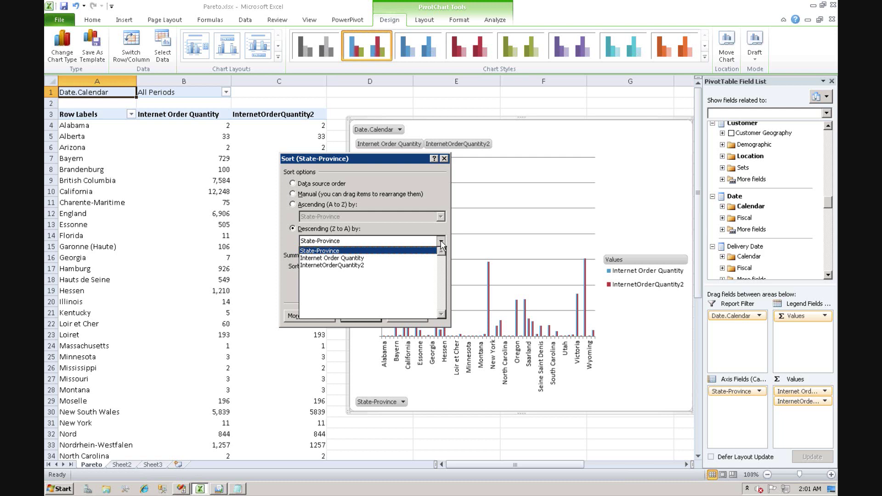
left_click(362, 258)
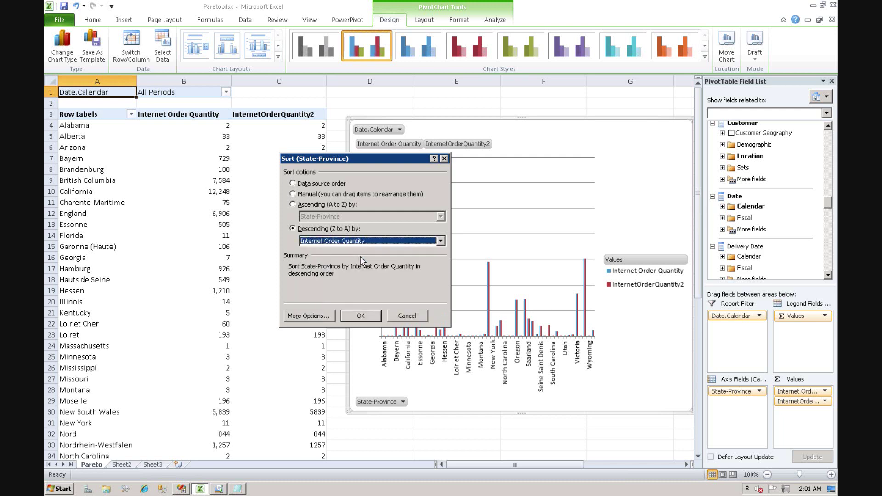
left_click(361, 316)
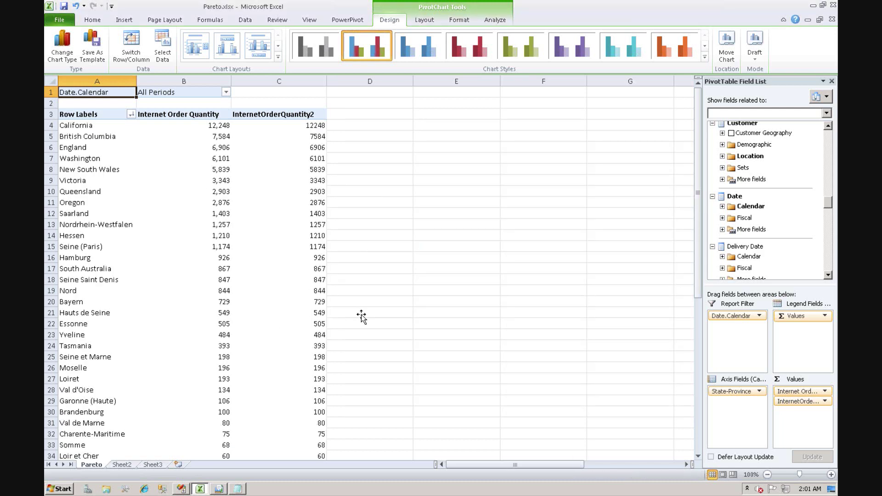
Step: Select column C's InternetOrderQuantity2 values from the last state row up to California in C4
left_click(100, 125)
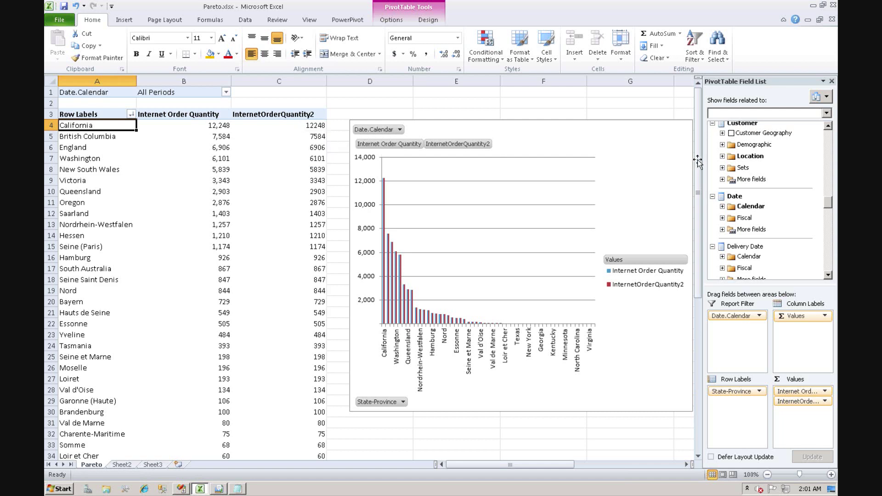
left_click_drag(698, 160, 698, 313)
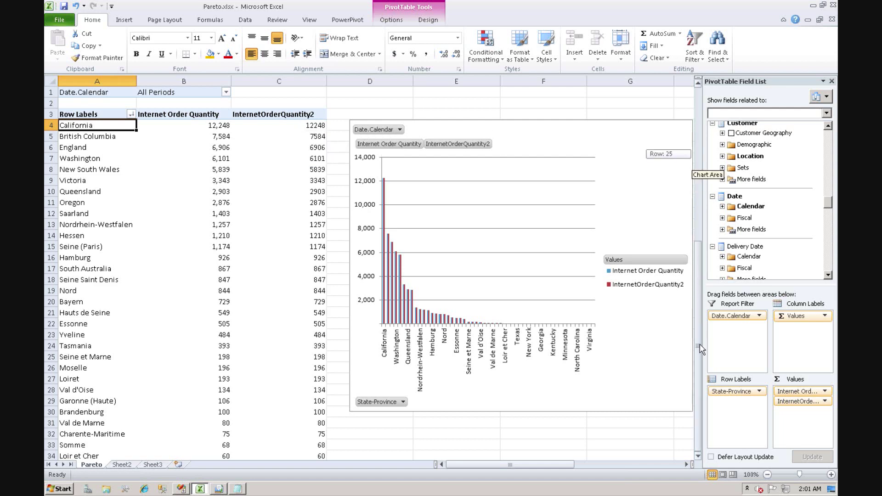
left_click_drag(309, 433, 303, 61)
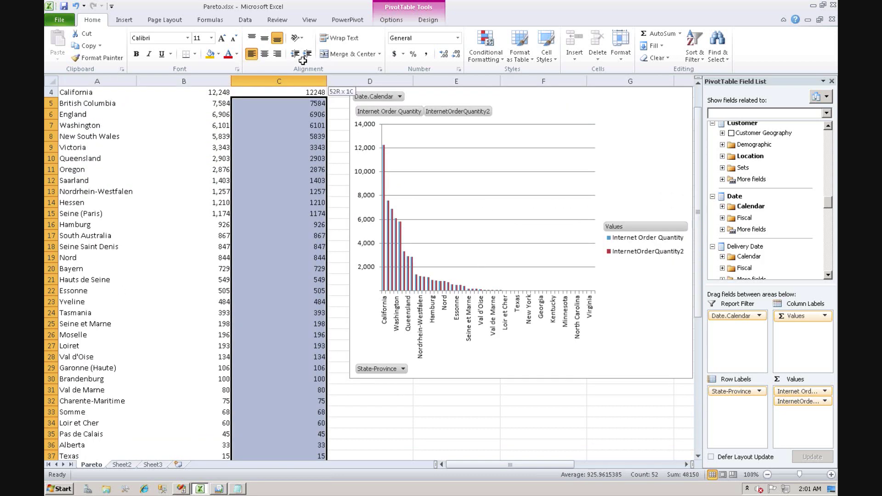
left_click_drag(303, 61, 297, 124)
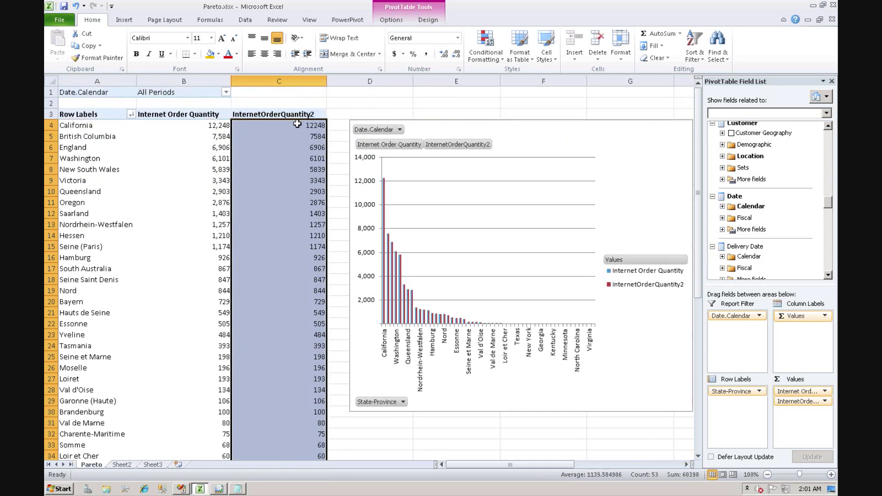
Step: Show InternetOrderQuantity2 as % Running Total In, based on State-Province
left_click(391, 21)
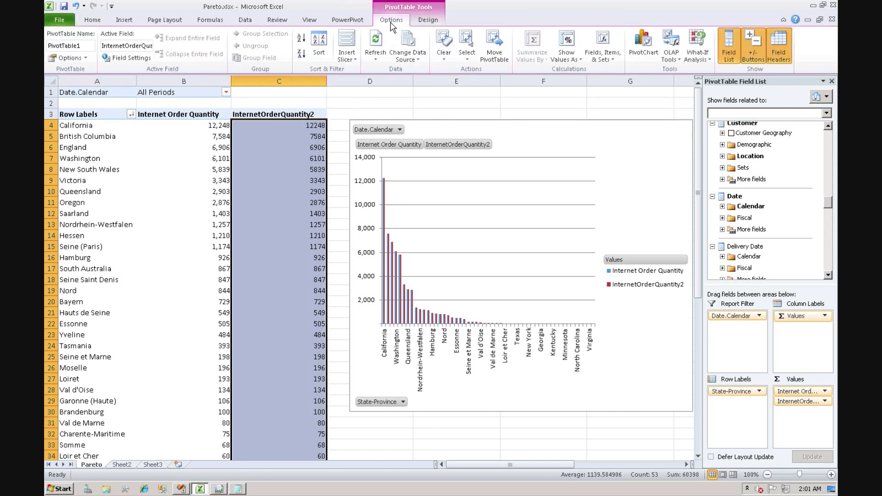
left_click(578, 61)
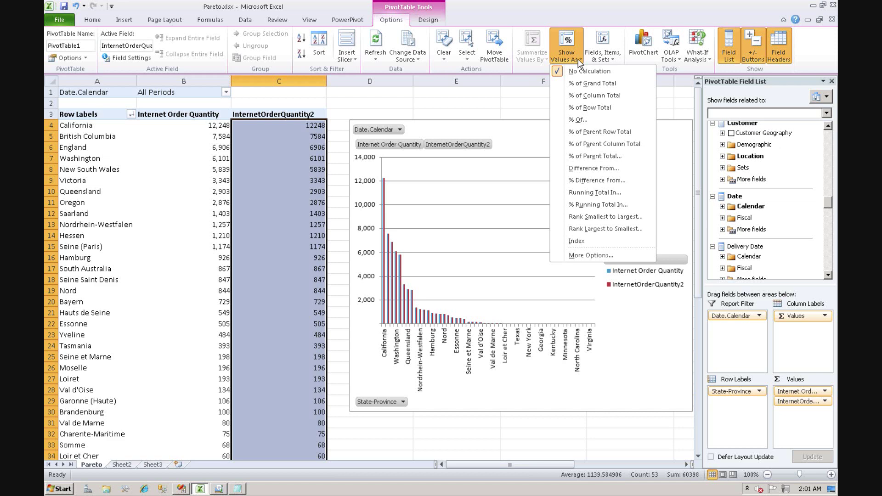
left_click(600, 207)
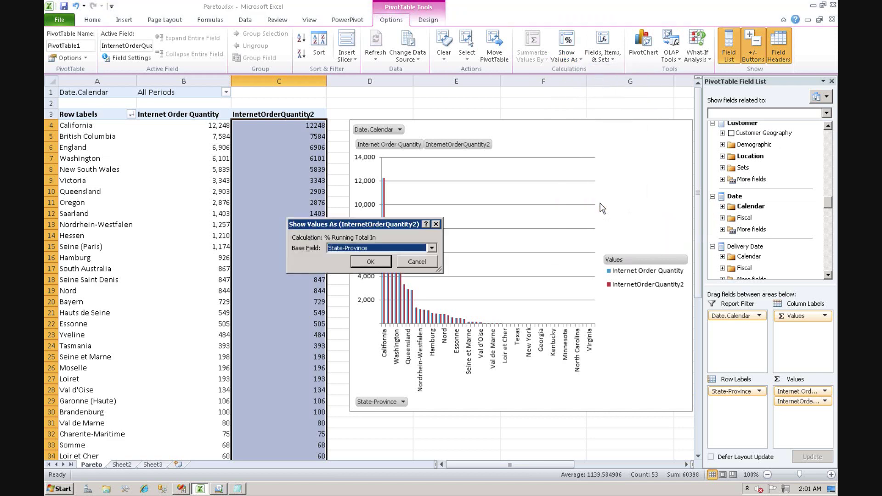
left_click(370, 262)
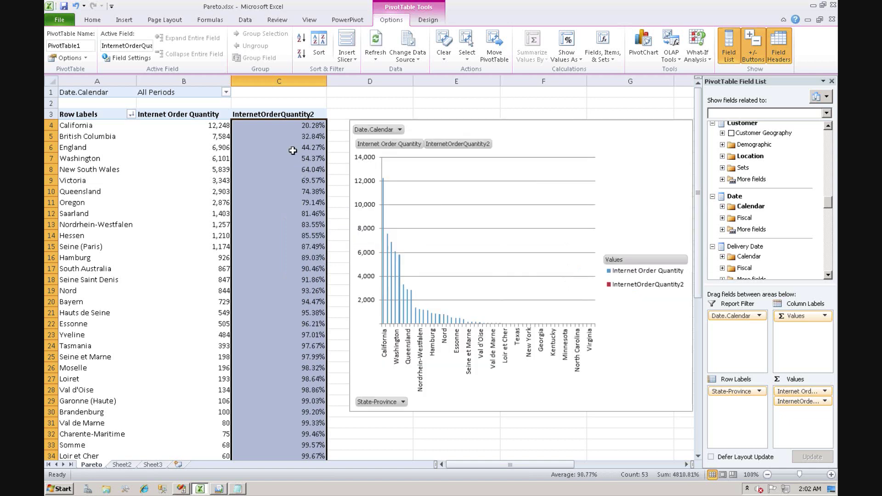
Step: Check the running percentages in column C, starting with California's 20.28%
left_click(283, 126)
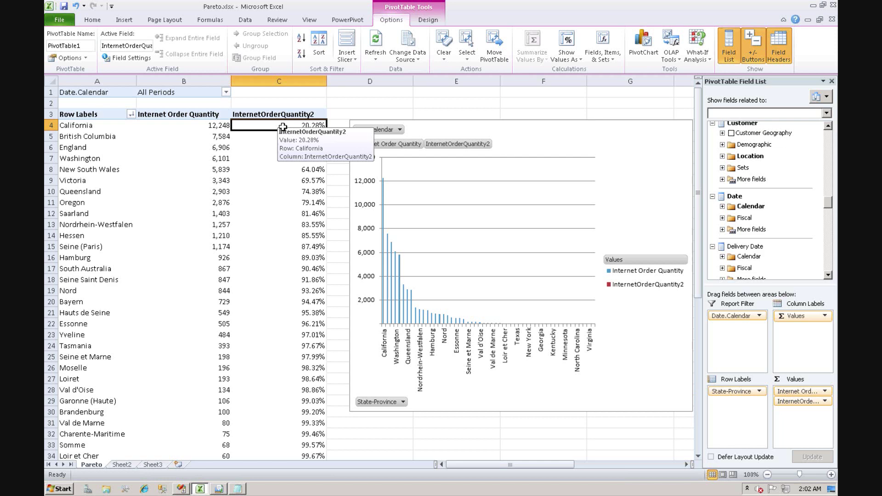
key("Down")
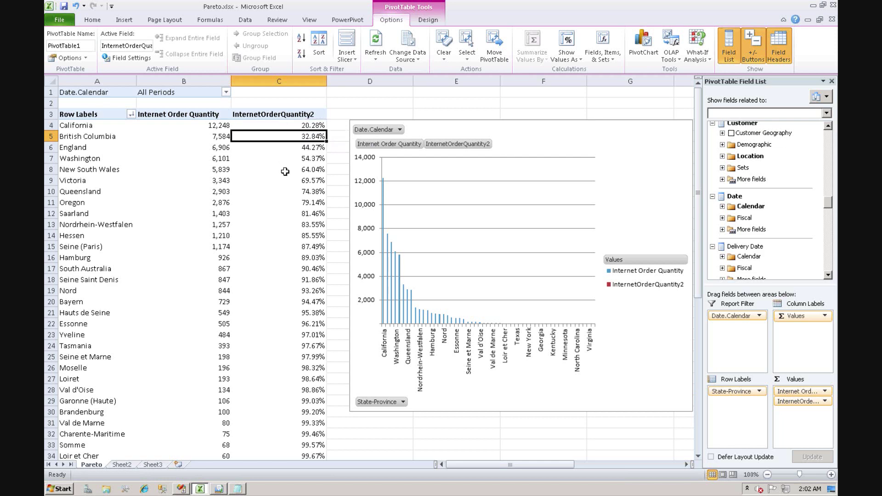
key("Up")
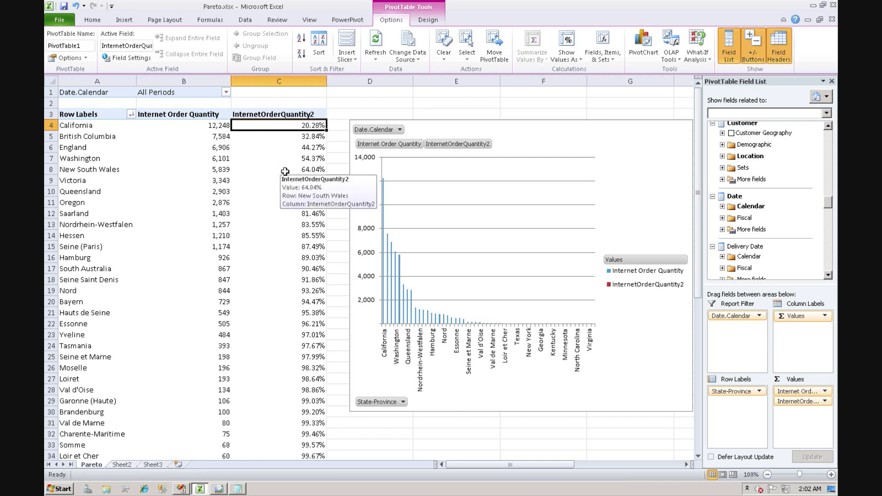
key("Down")
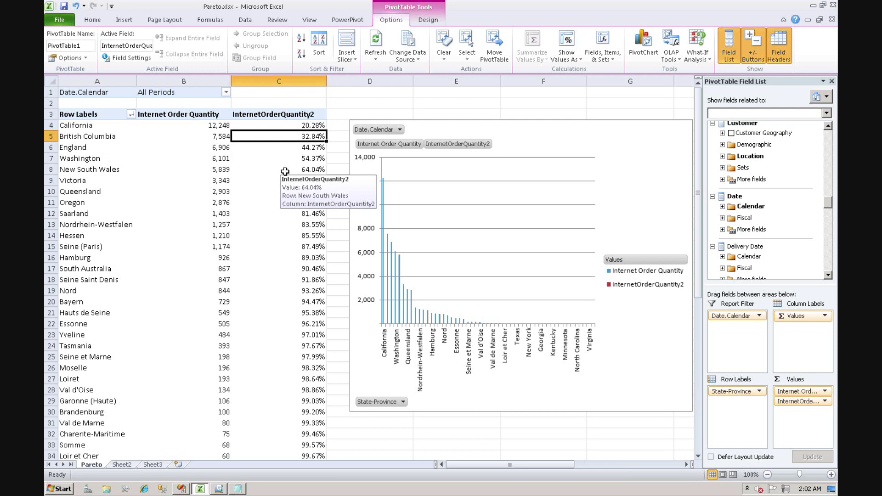
key("Up")
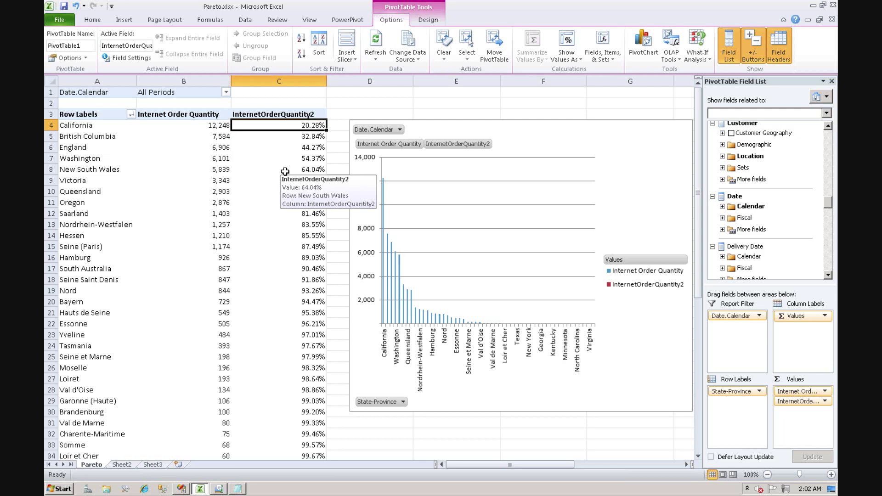
left_click(284, 138)
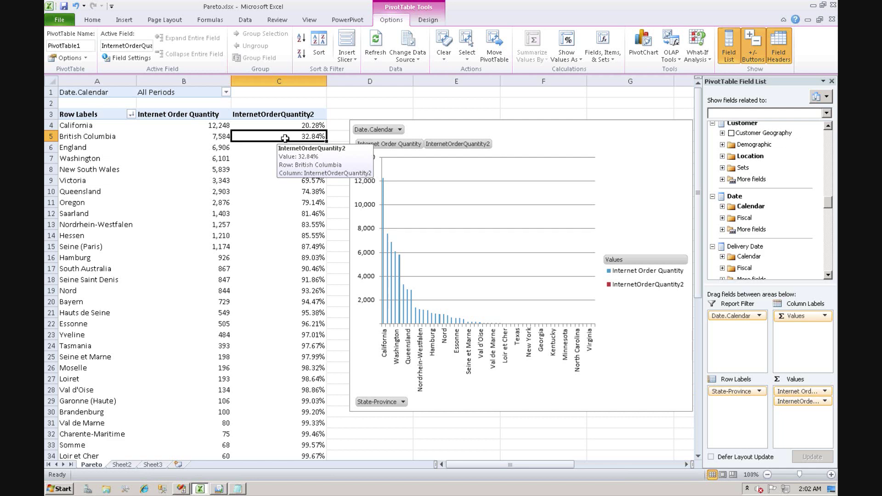
Step: Give the InternetOrderQuantity2 value field the custom name 'Running Pct Total'
left_click(283, 115)
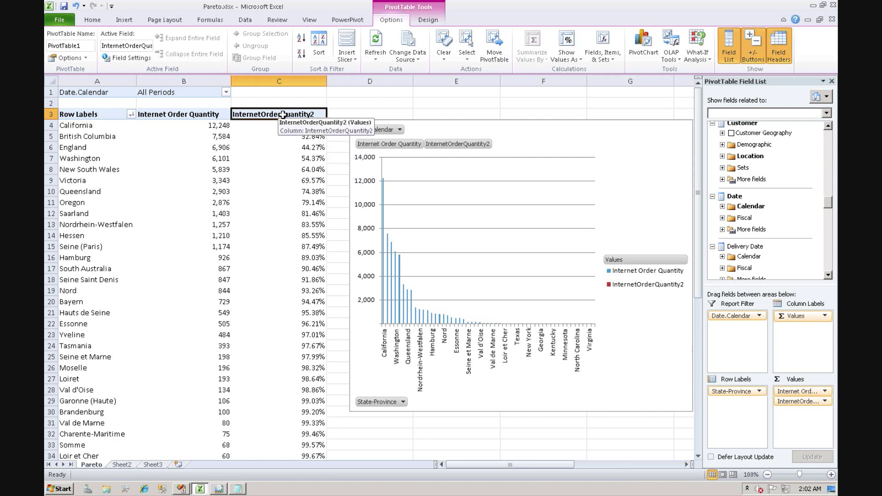
right_click(283, 117)
left_click(337, 243)
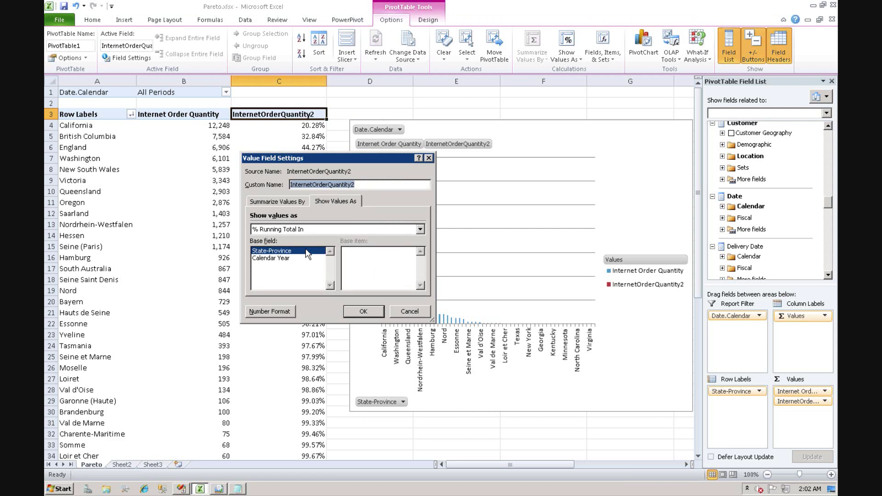
type("Running Pct Total")
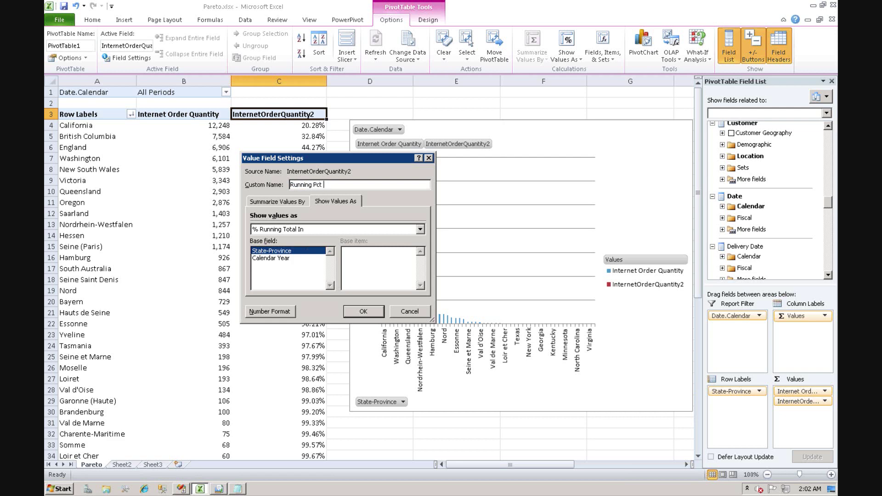
left_click(360, 309)
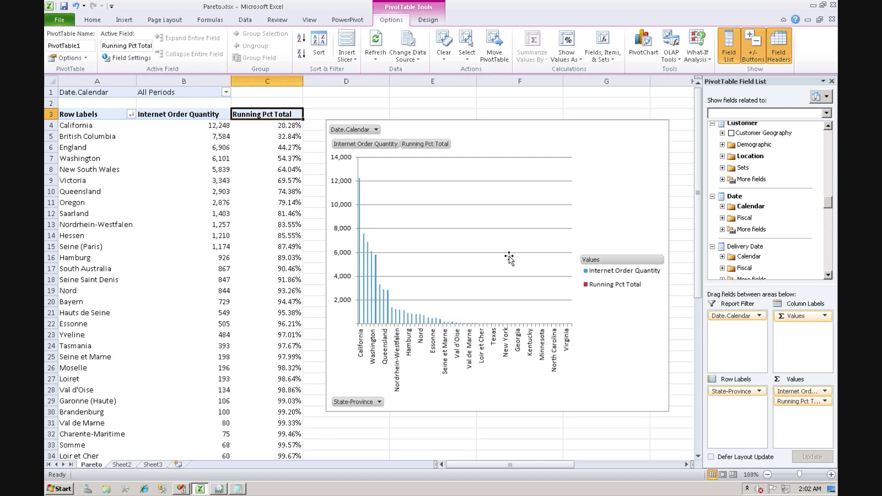
left_click(616, 286)
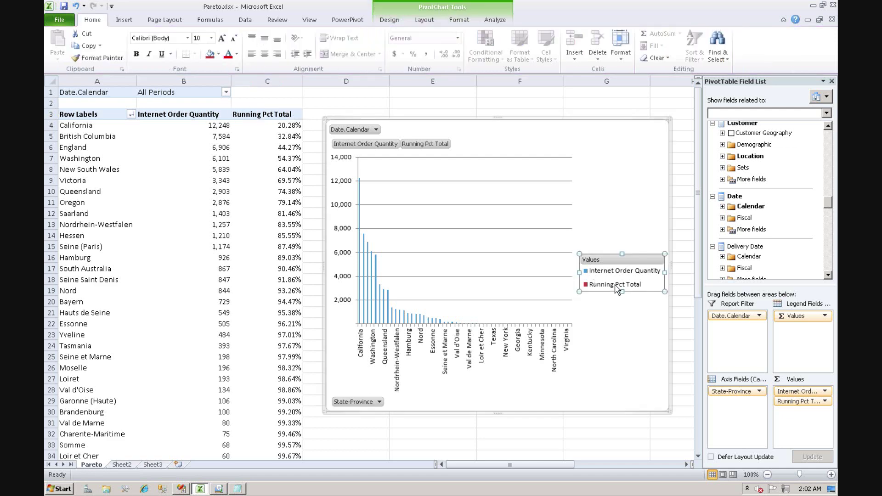
Step: Change the Running Pct Total series to the first Line chart subtype
left_click(616, 288)
right_click(616, 288)
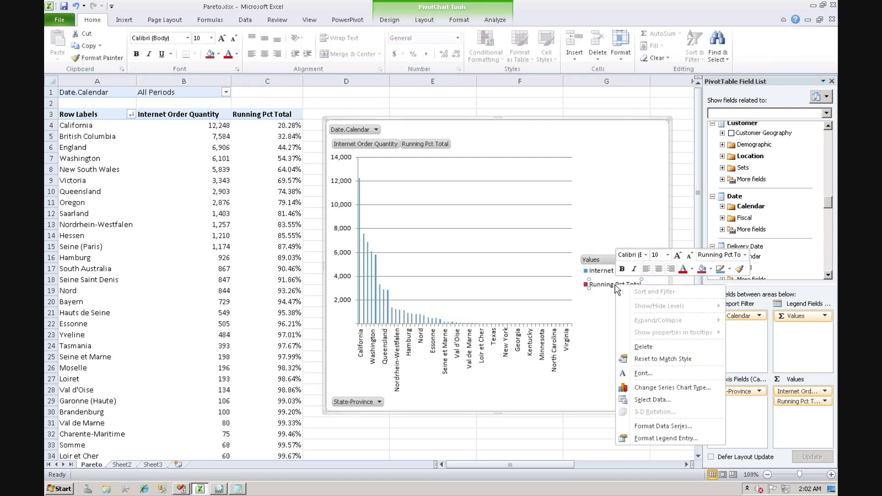
left_click(661, 389)
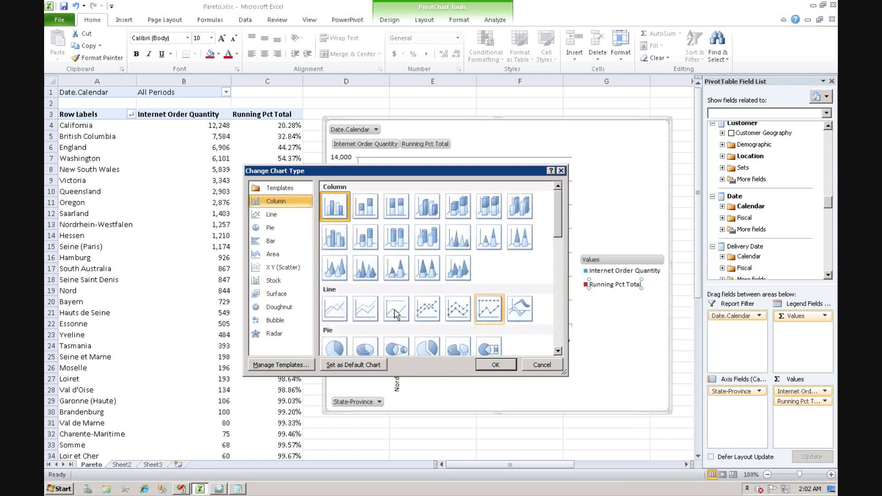
left_click(345, 312)
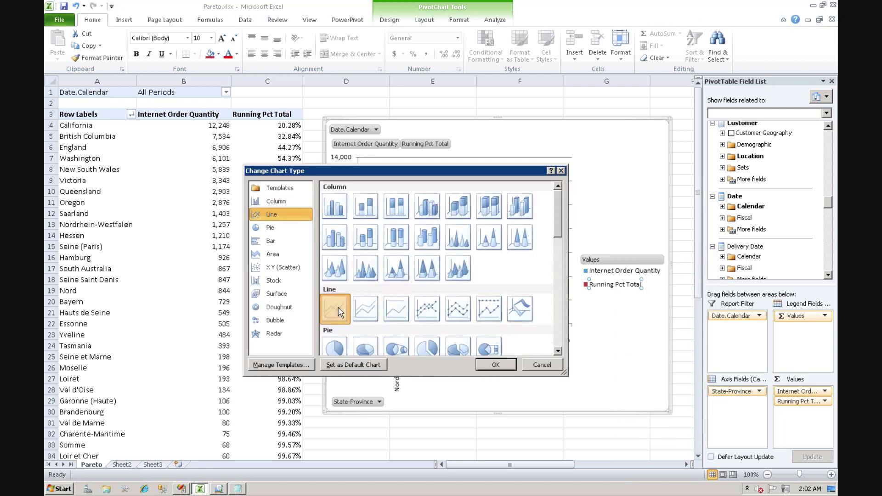
left_click(495, 364)
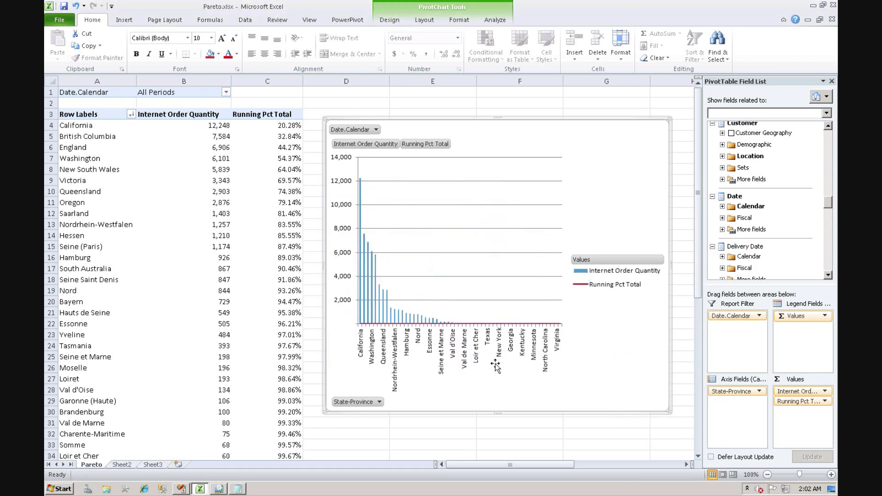
Step: Format the Running Pct Total series to plot on the Secondary Axis
right_click(618, 288)
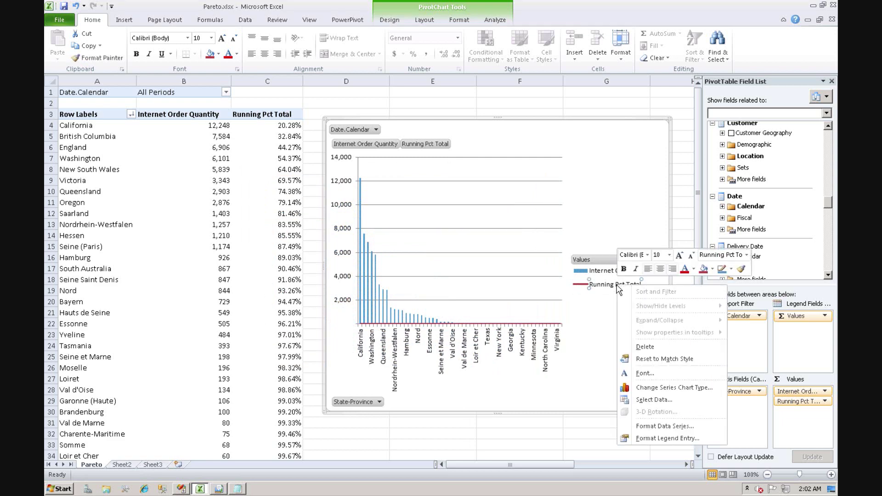
left_click(662, 427)
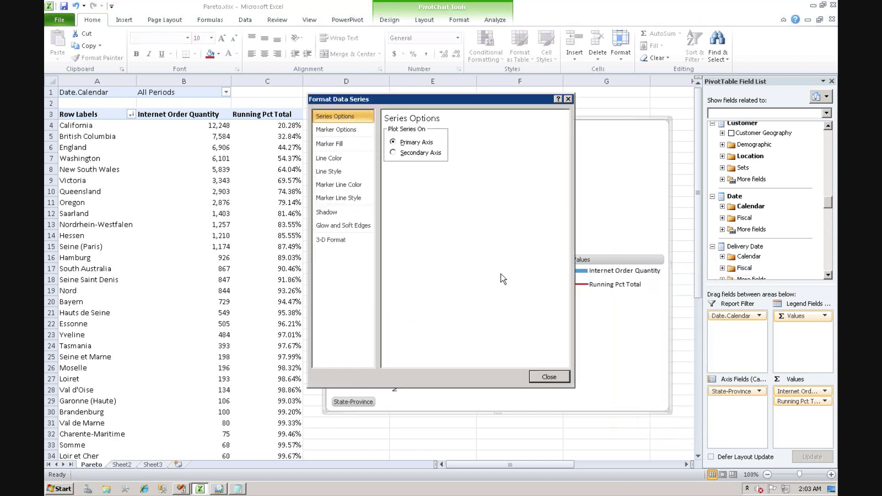
left_click(394, 153)
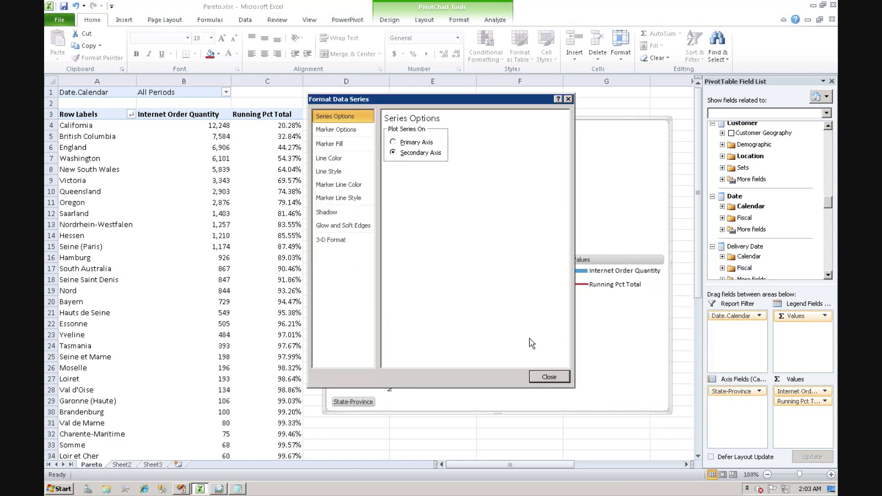
Step: Filter Date.Calendar in B1 to CY 2006 only, allowing multiple period selection
left_click(546, 377)
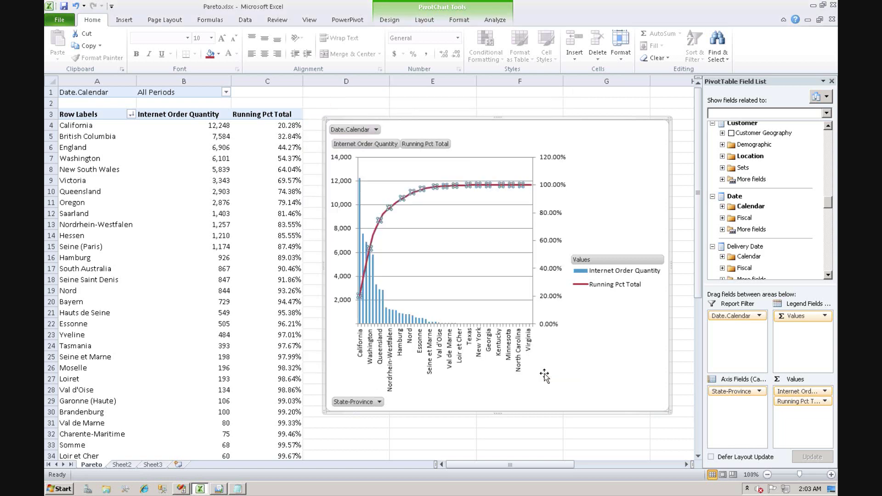
left_click(614, 351)
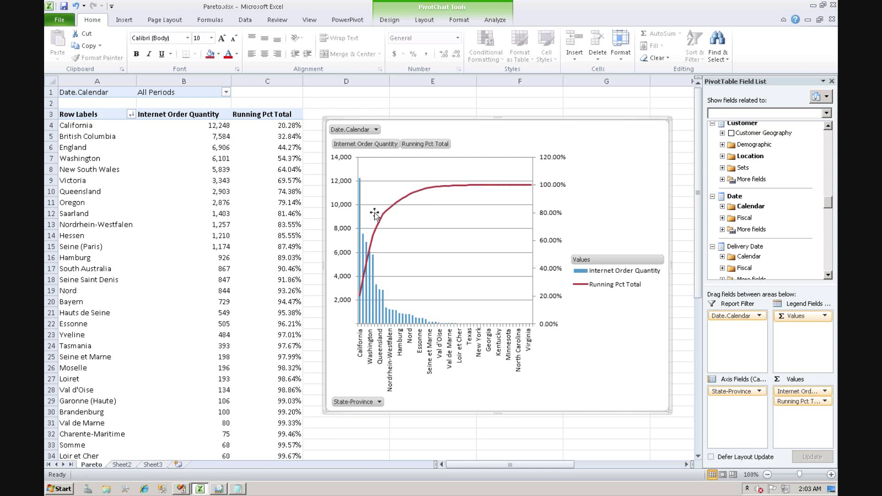
left_click(193, 92)
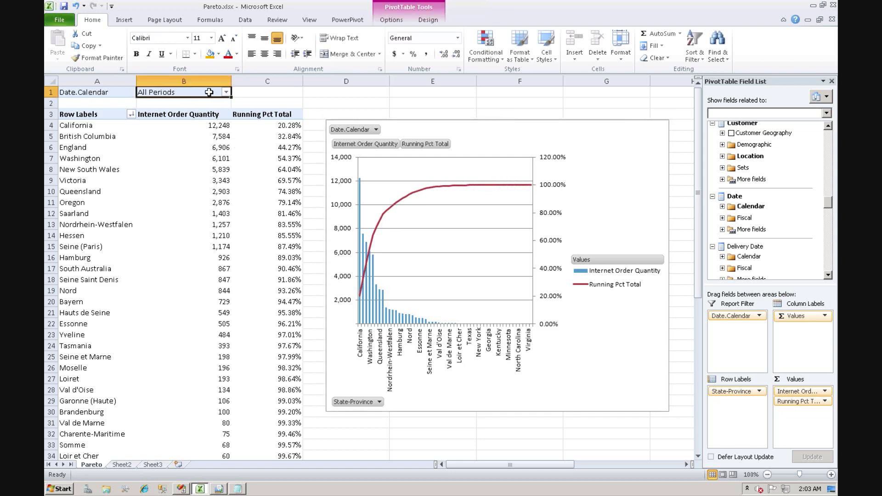
left_click(226, 93)
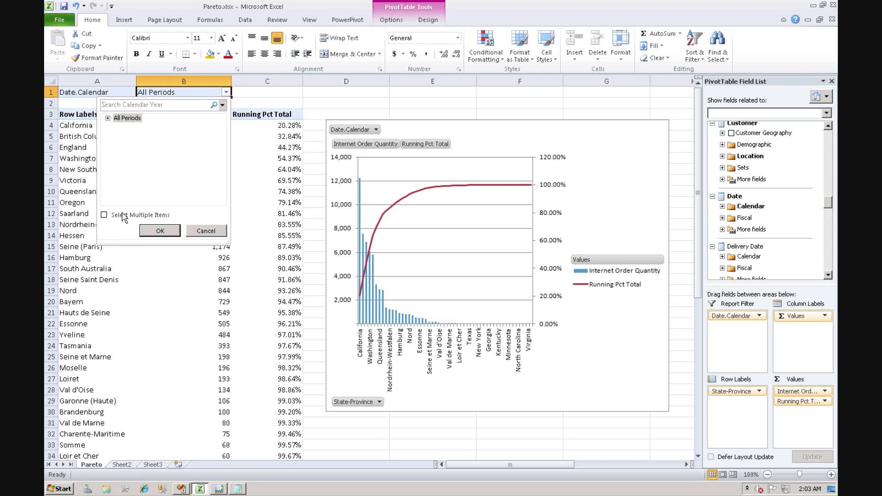
left_click(104, 215)
left_click(108, 118)
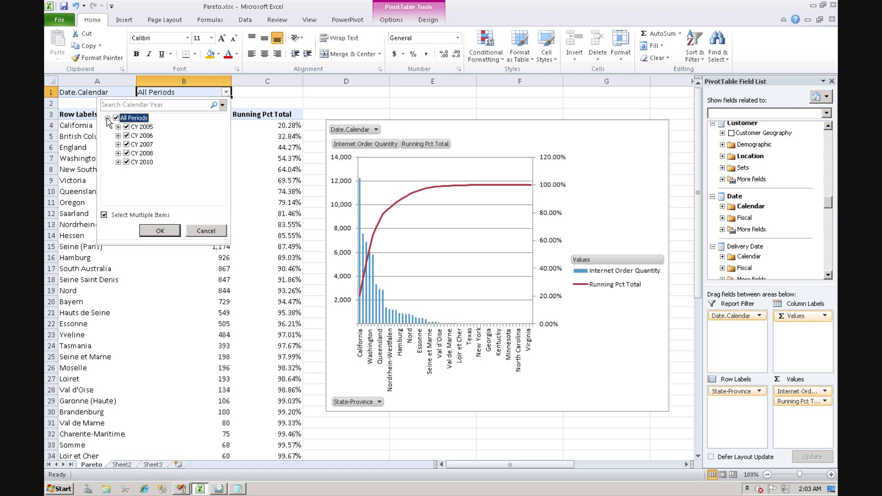
left_click(115, 118)
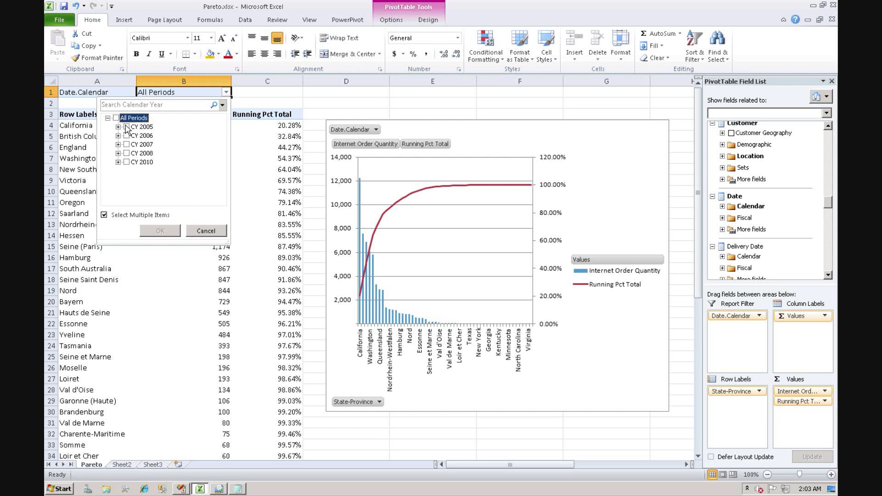
left_click(126, 135)
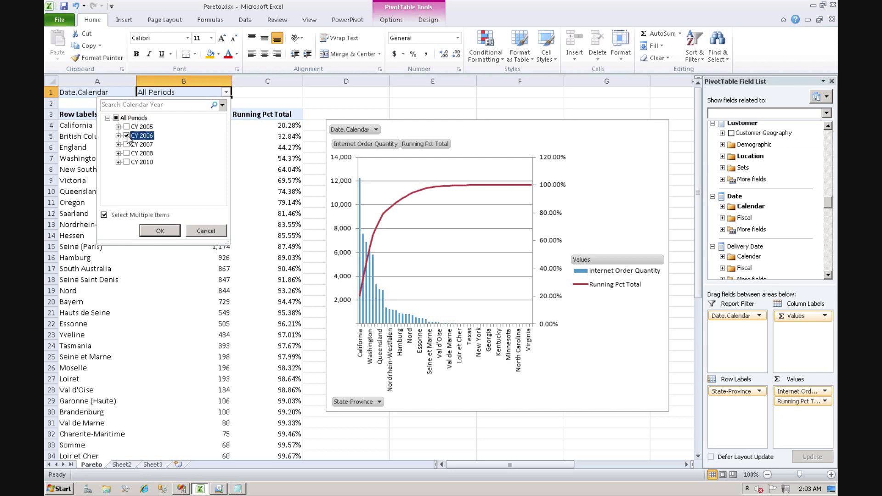
left_click(159, 230)
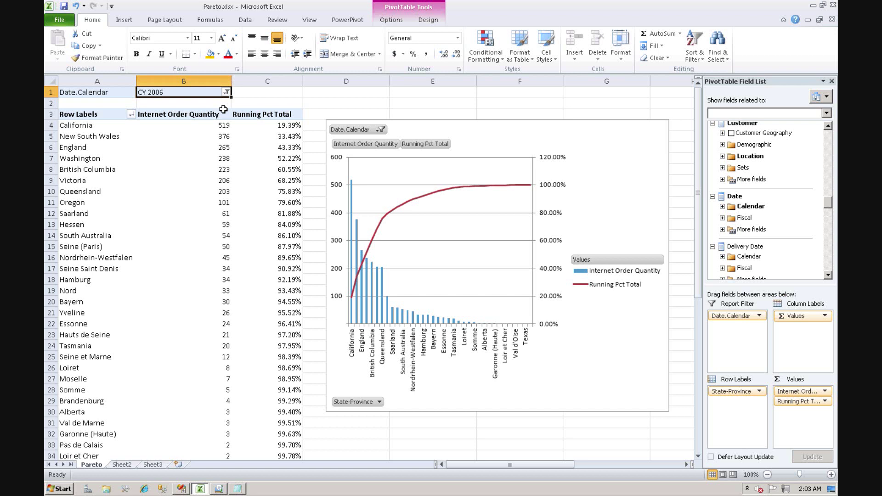
Step: Switch the Date.Calendar filter back to All Periods
left_click(226, 92)
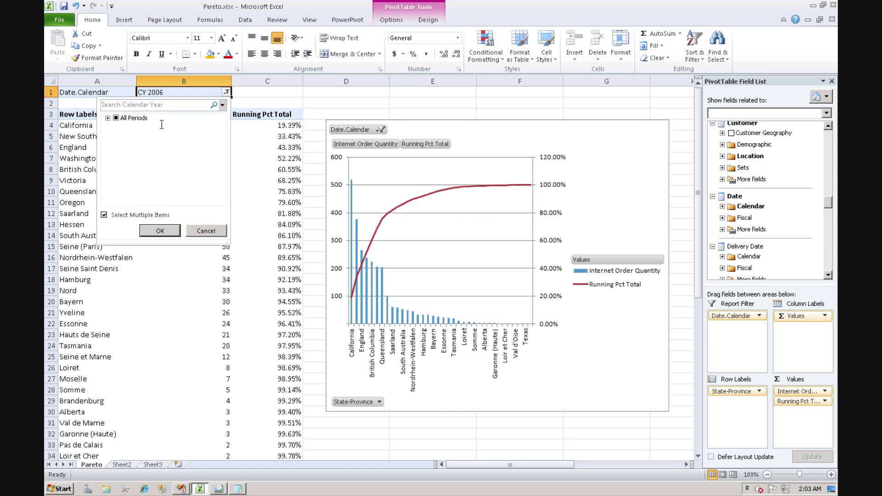
left_click(109, 118)
left_click(116, 118)
left_click(107, 118)
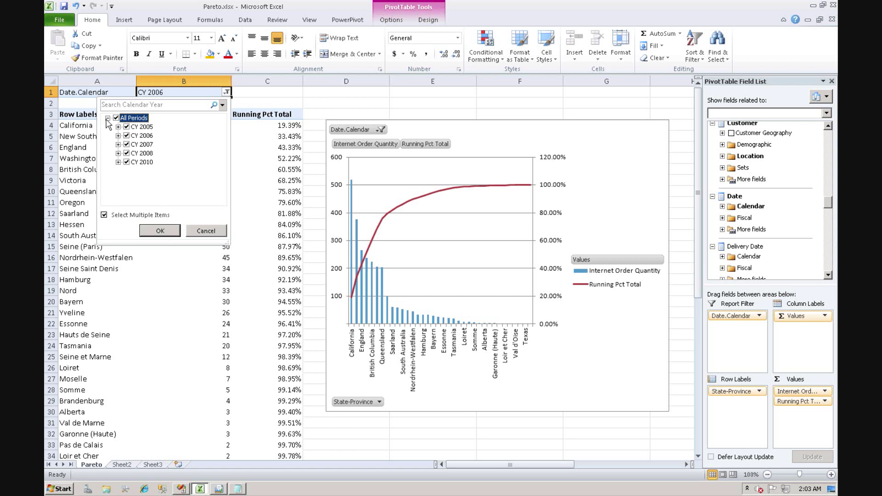
left_click(162, 230)
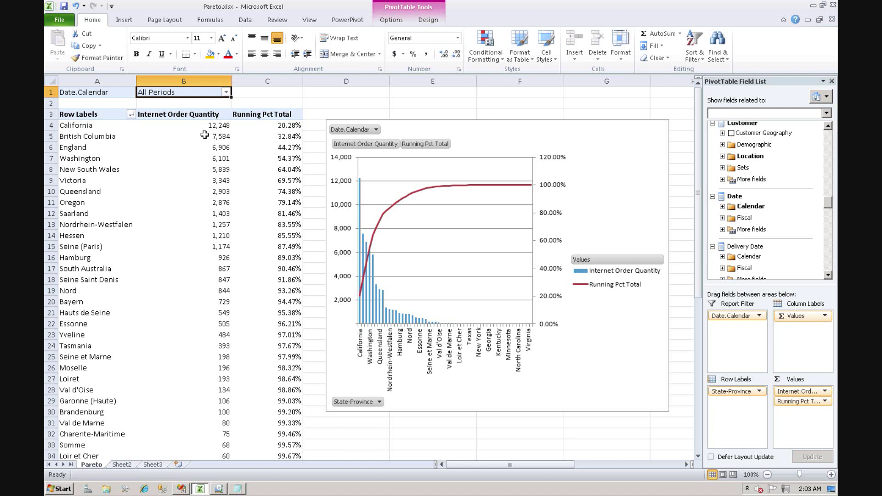
Step: Define the name Pareto_Date for cell B1 using Formulas > Define Name
mouse_move(204, 135)
left_click(220, 23)
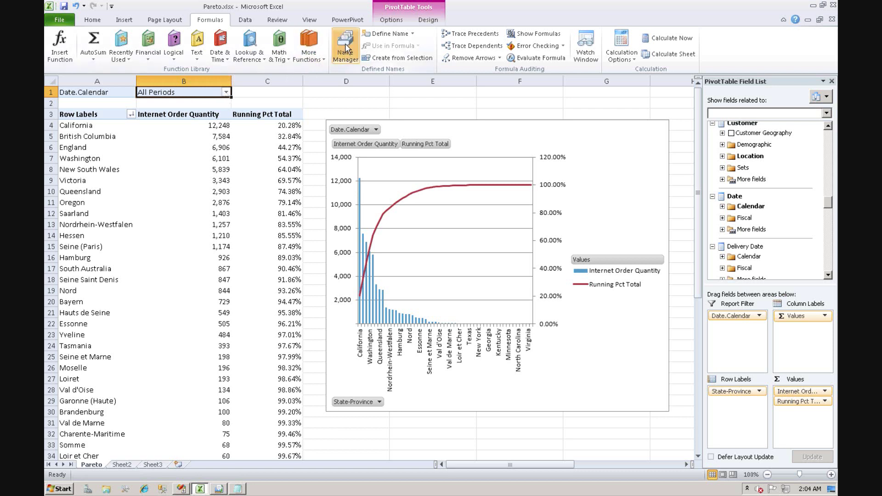
left_click(388, 34)
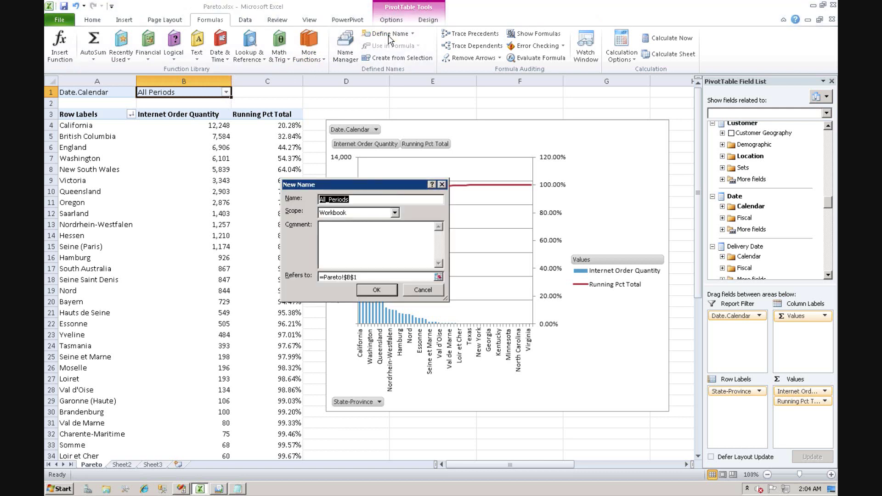
type("Pare")
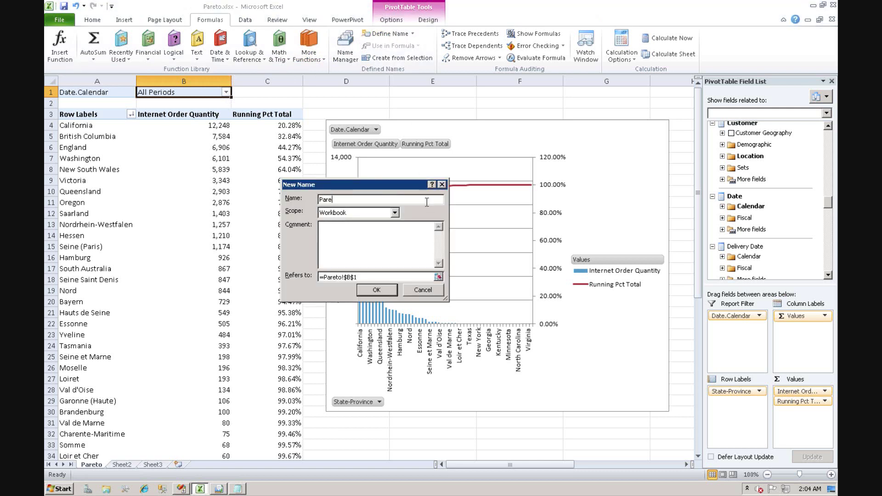
type("to_Date")
left_click(377, 290)
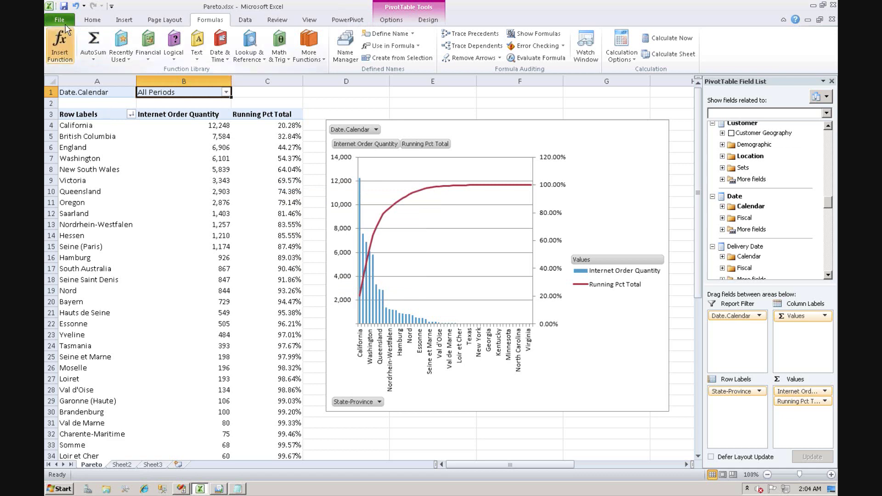
Step: Save the workbook as Pareto.xlsx, replacing the existing file
left_click(59, 18)
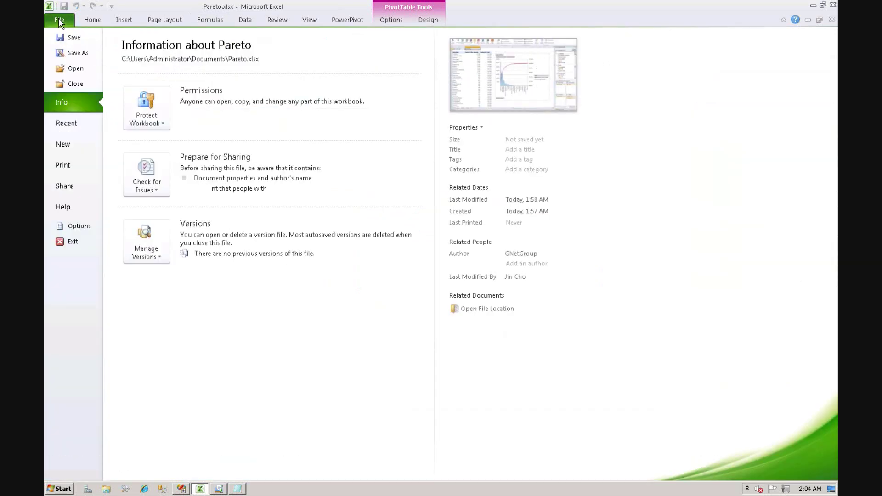
left_click(77, 54)
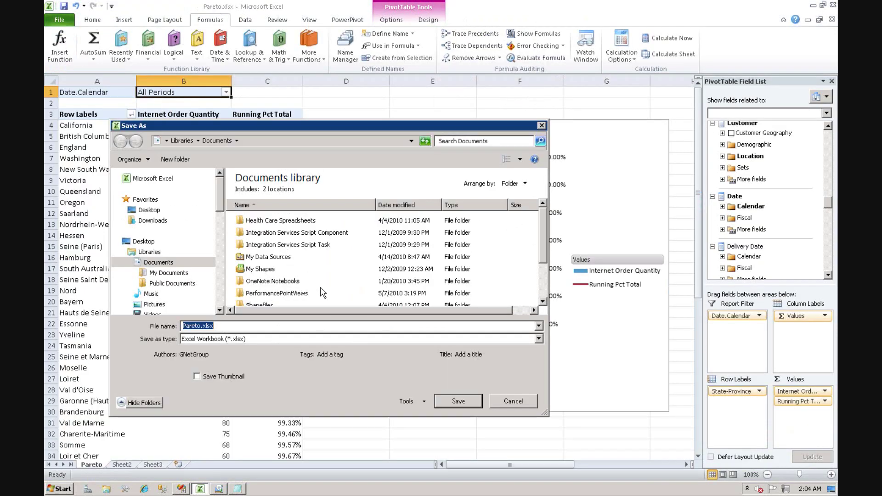
left_click(465, 401)
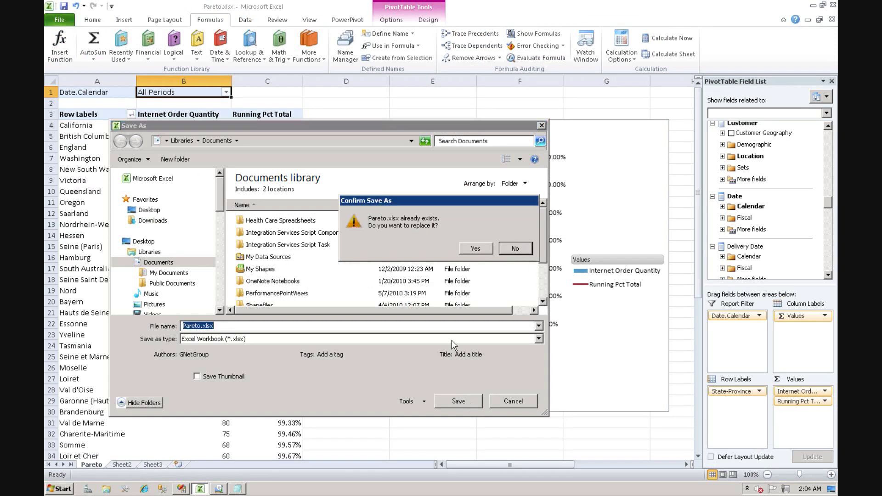
left_click(476, 250)
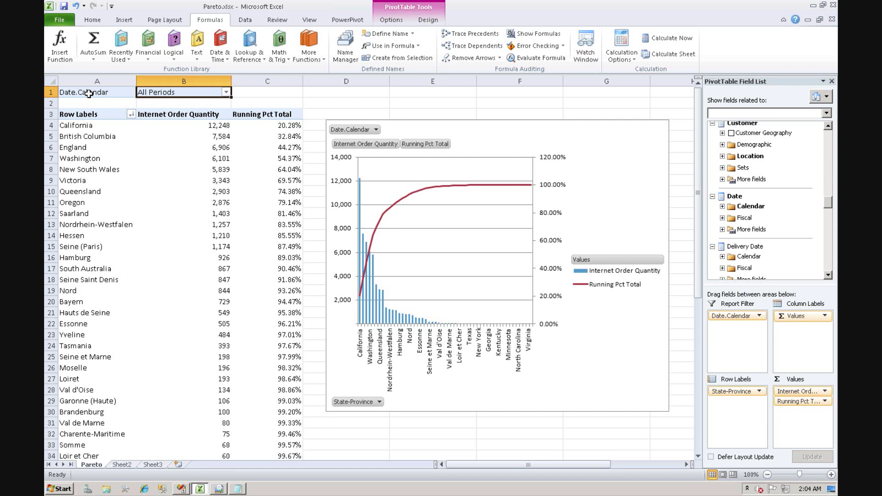
Step: Start publishing the workbook to Excel Services from File > Share
left_click(60, 20)
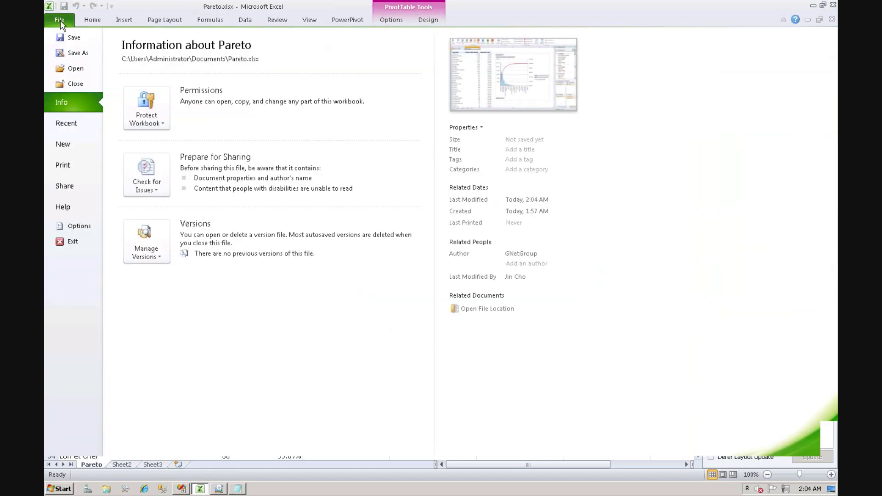
left_click(69, 186)
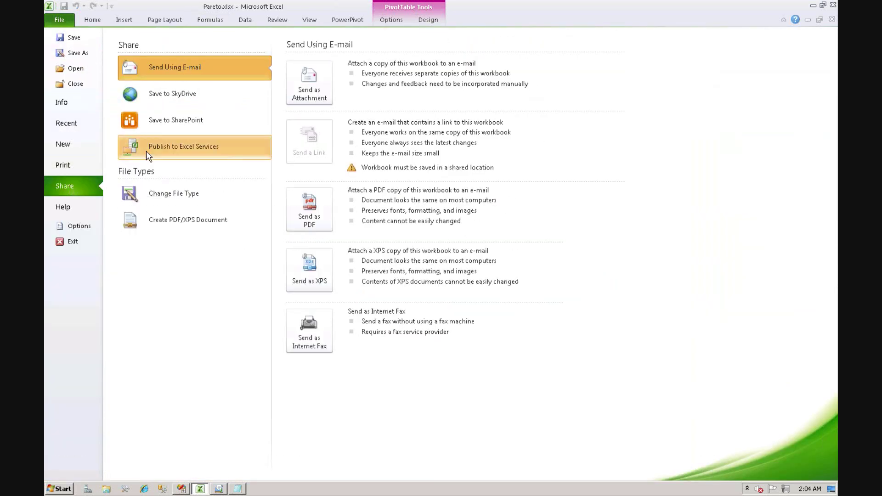
left_click(160, 150)
left_click(326, 130)
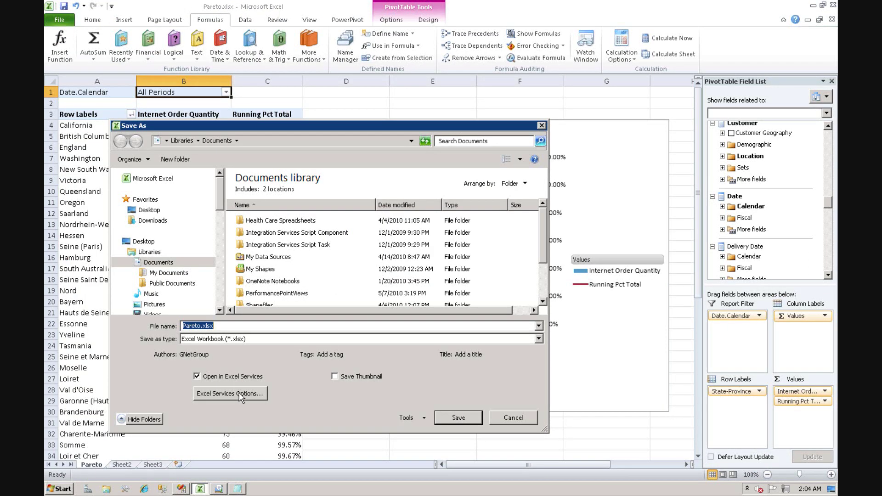
Step: Set Excel Services to show only Chart 1 from the workbook's items
left_click(240, 396)
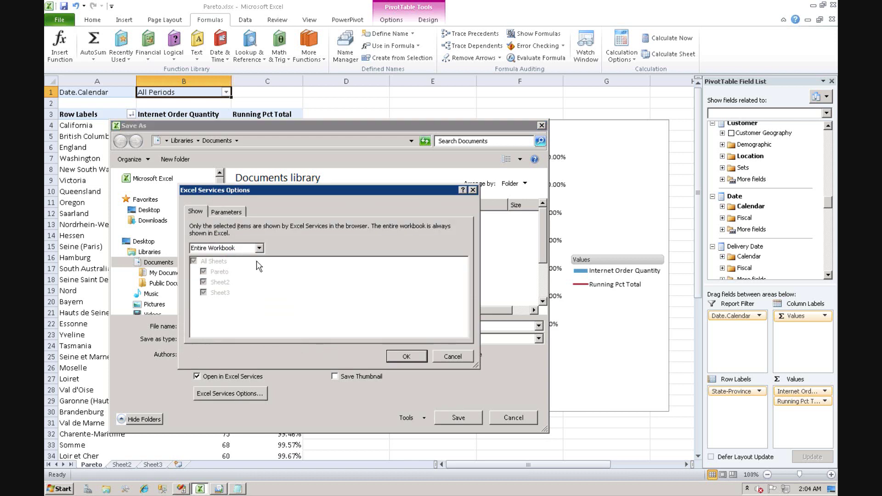
left_click(260, 248)
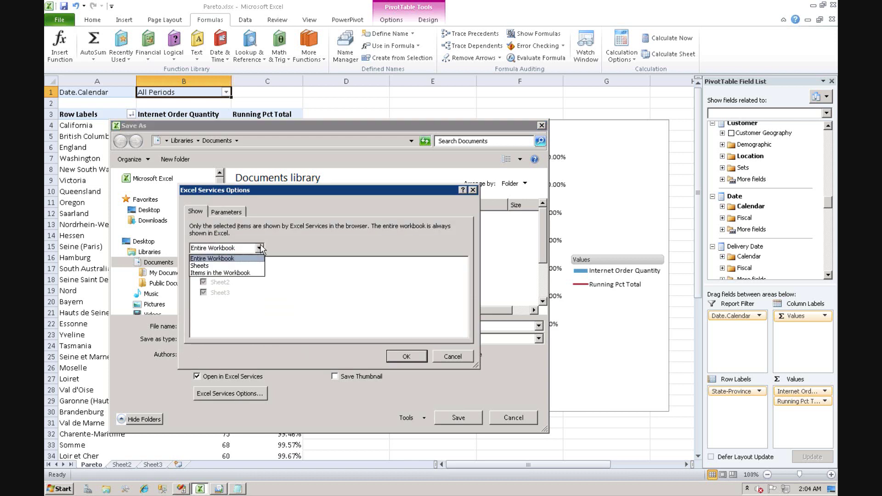
left_click(240, 274)
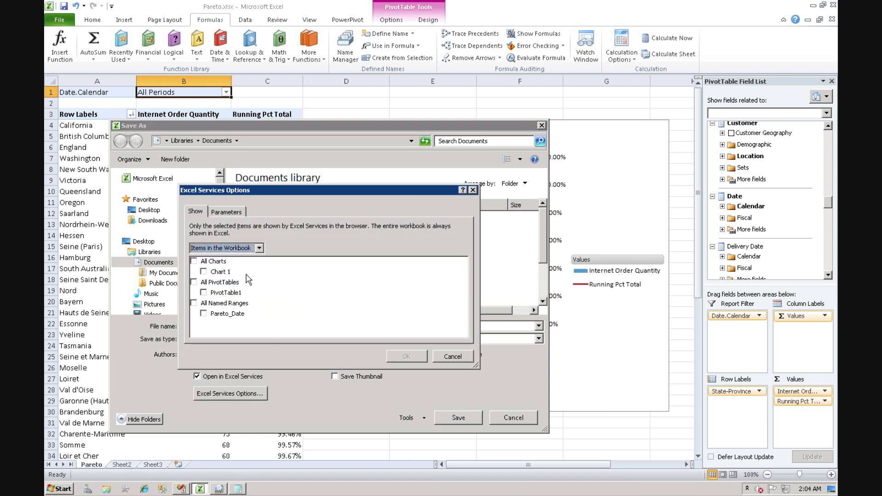
left_click(204, 272)
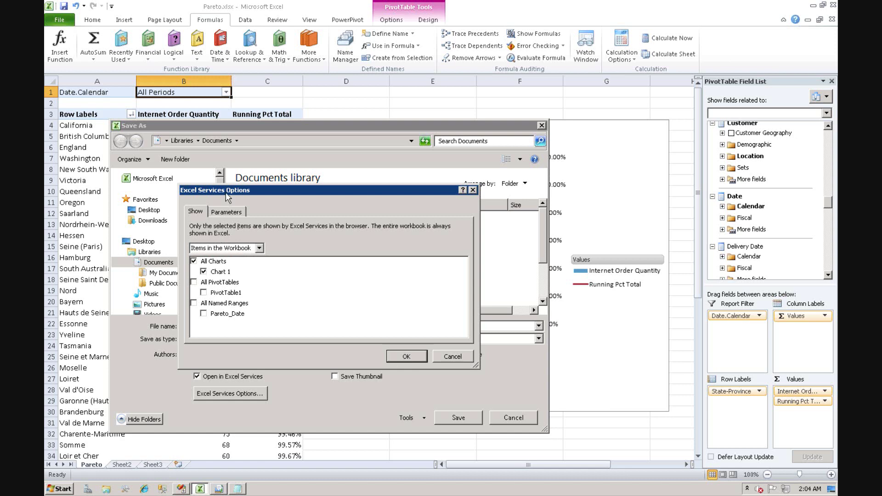
Step: Add Pareto_Date as an Excel Services parameter
left_click(234, 212)
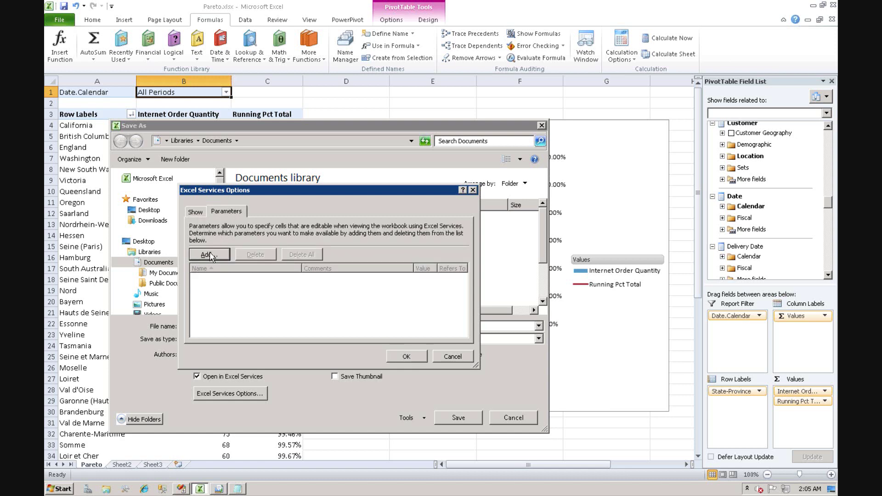
left_click(212, 256)
left_click(211, 219)
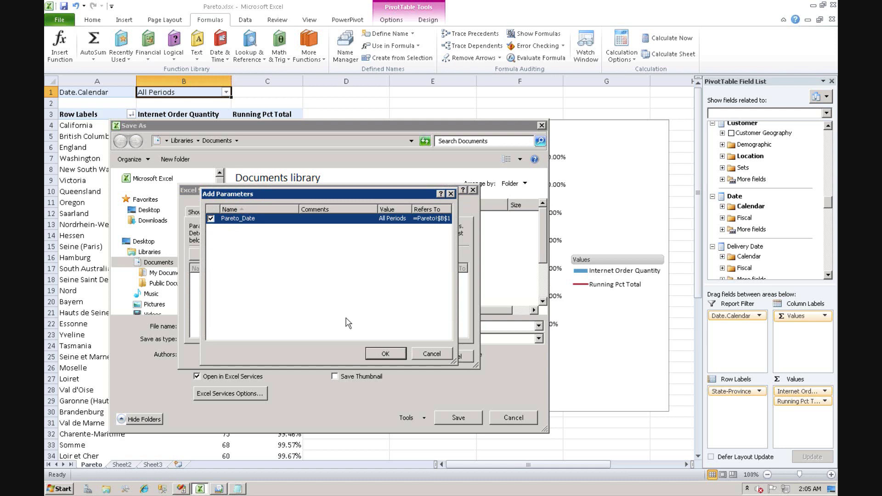
left_click(375, 351)
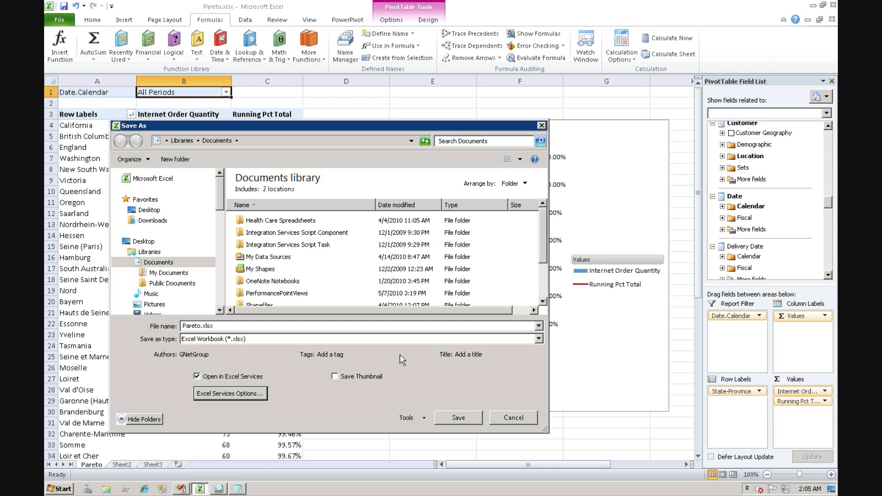
Step: Save the published workbook over the existing Pareto.xlsx
left_click(465, 416)
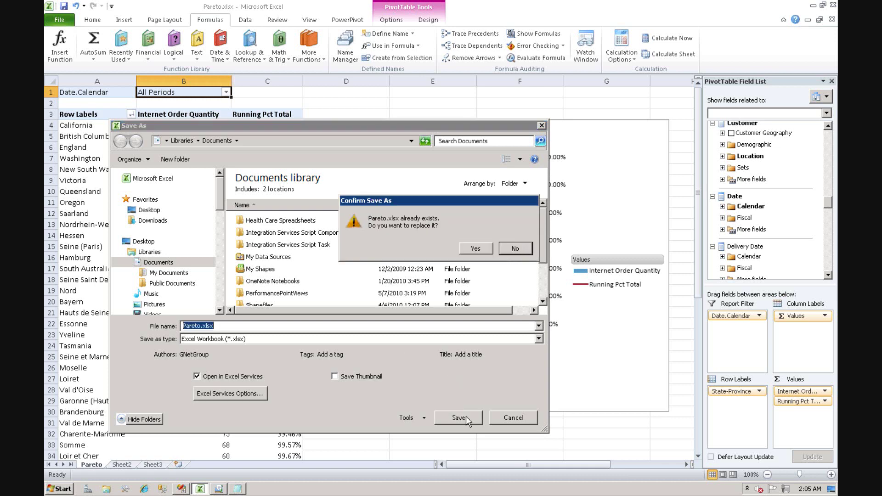
left_click(472, 249)
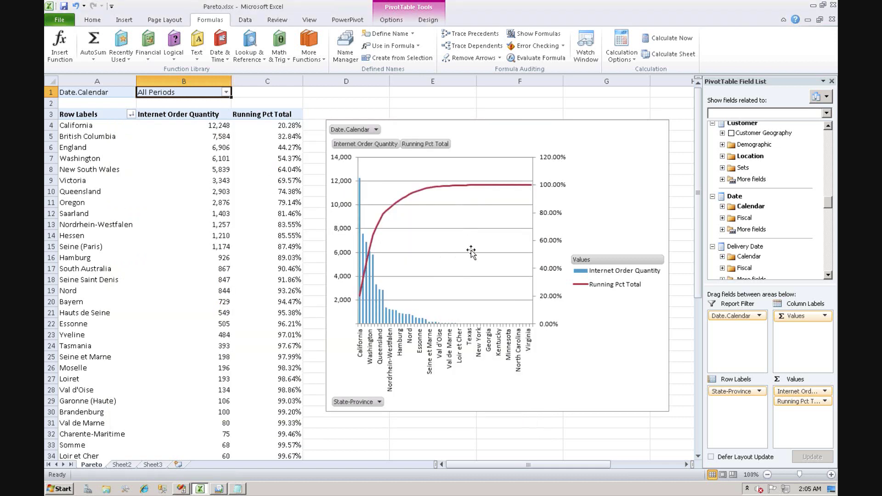